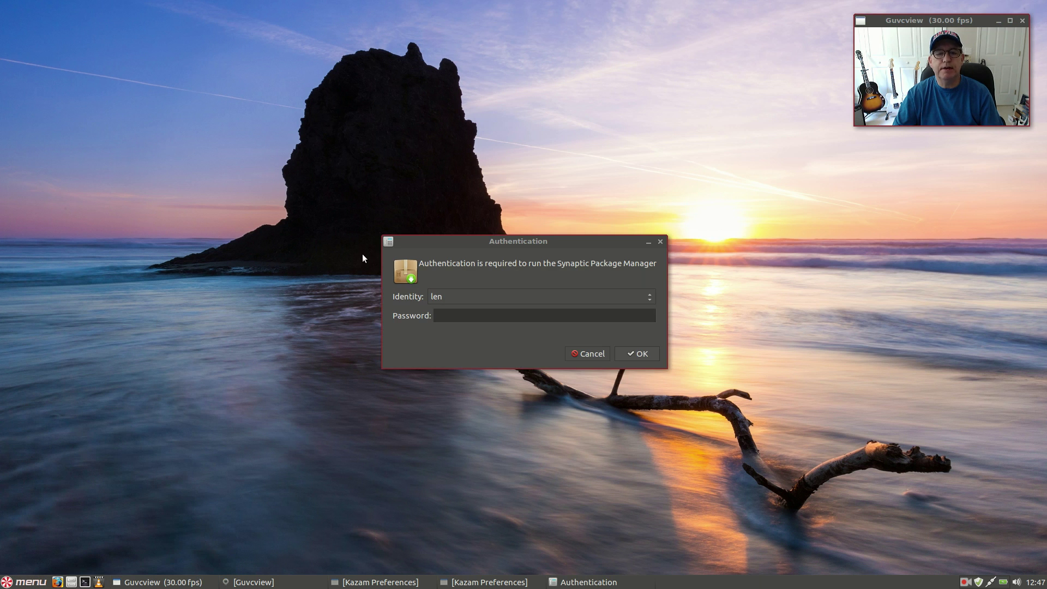
Step: Enter the account password to authorize running the Synaptic Package Manager
click(467, 317)
text(p)
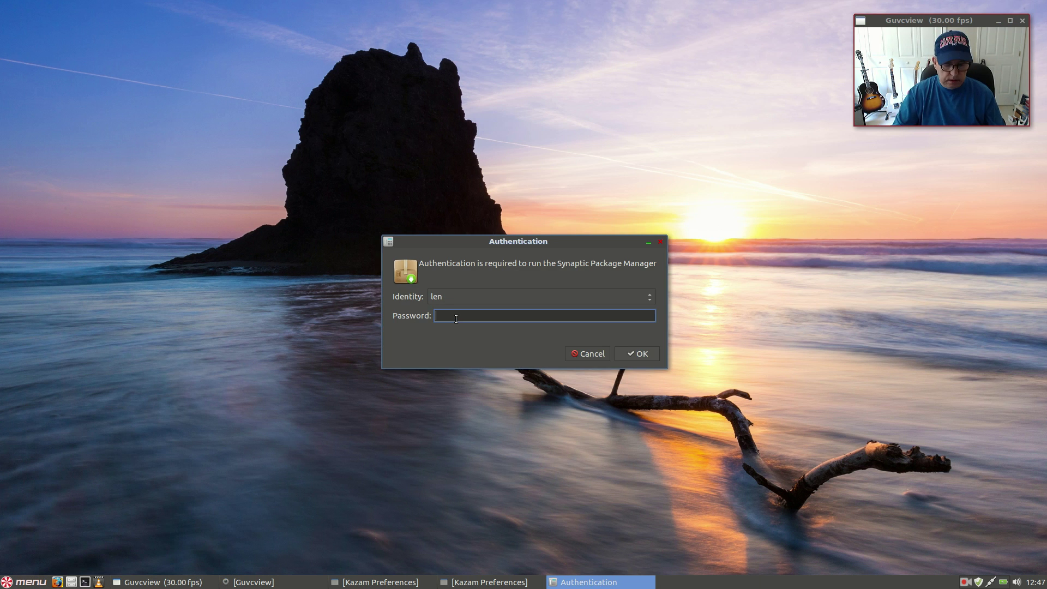
text(***)
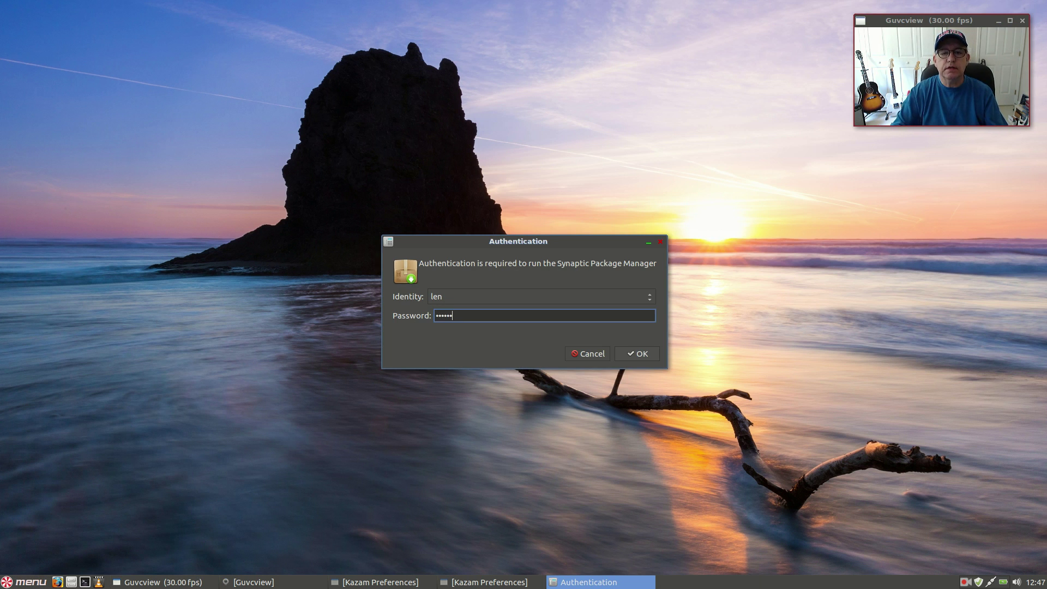
key(Return)
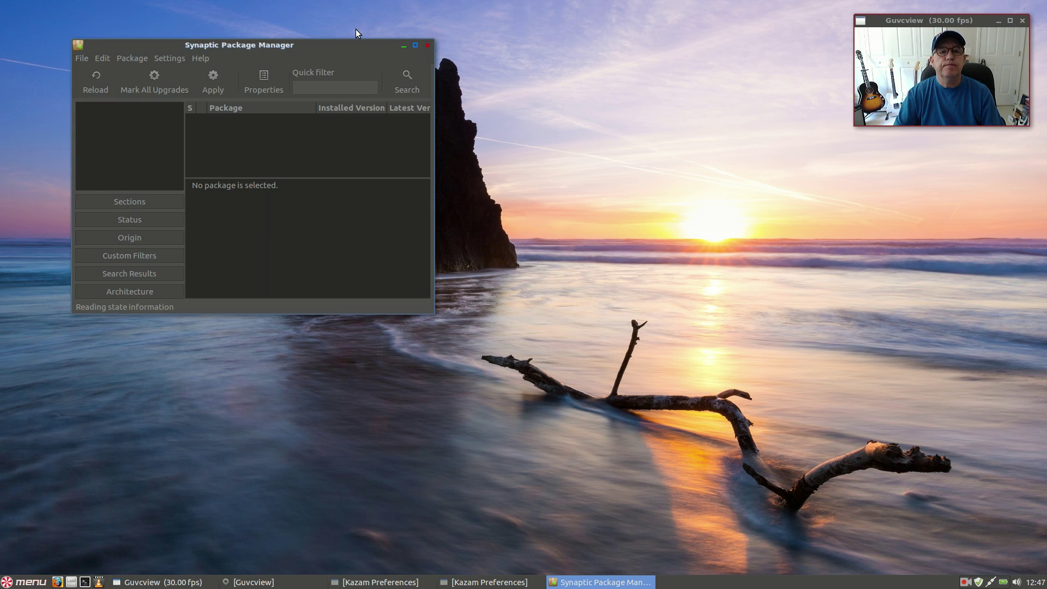
Step: Filter the package list by "clamav"
drag(352, 47, 420, 214)
text(clam)
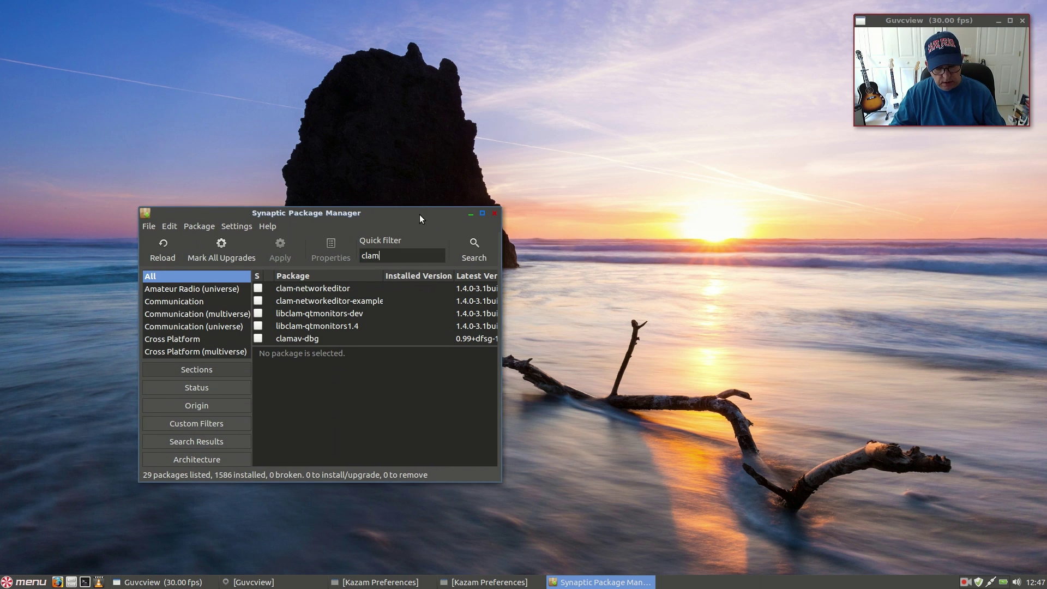
text(av)
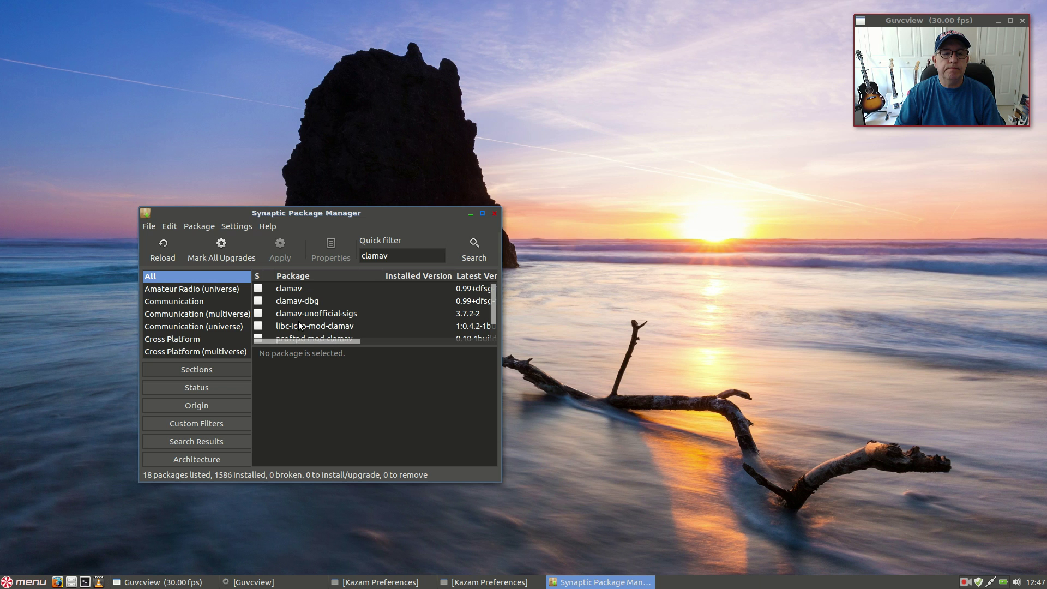
Step: Mark the clamtk package for installation together with its additional required packages
scroll(299, 323, down, 5)
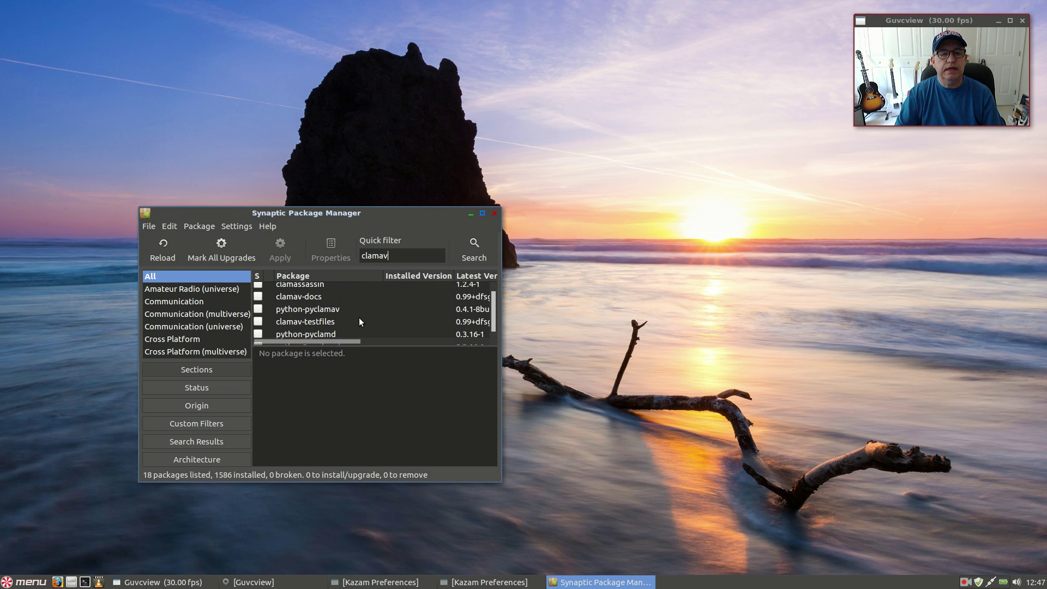
scroll(359, 320, down, 2)
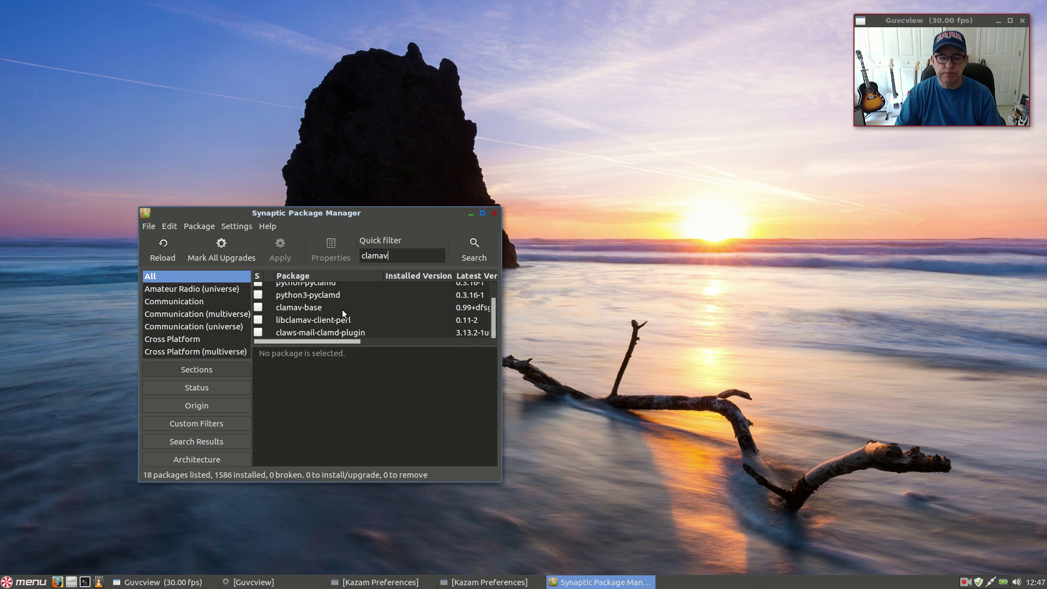
scroll(342, 309, down, 2)
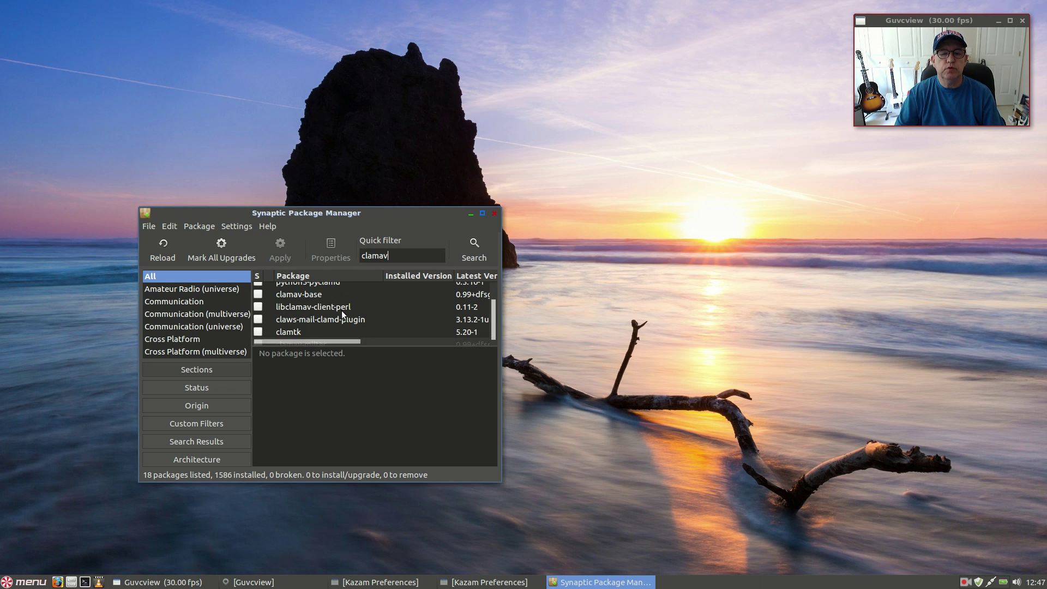
scroll(343, 311, down, 1)
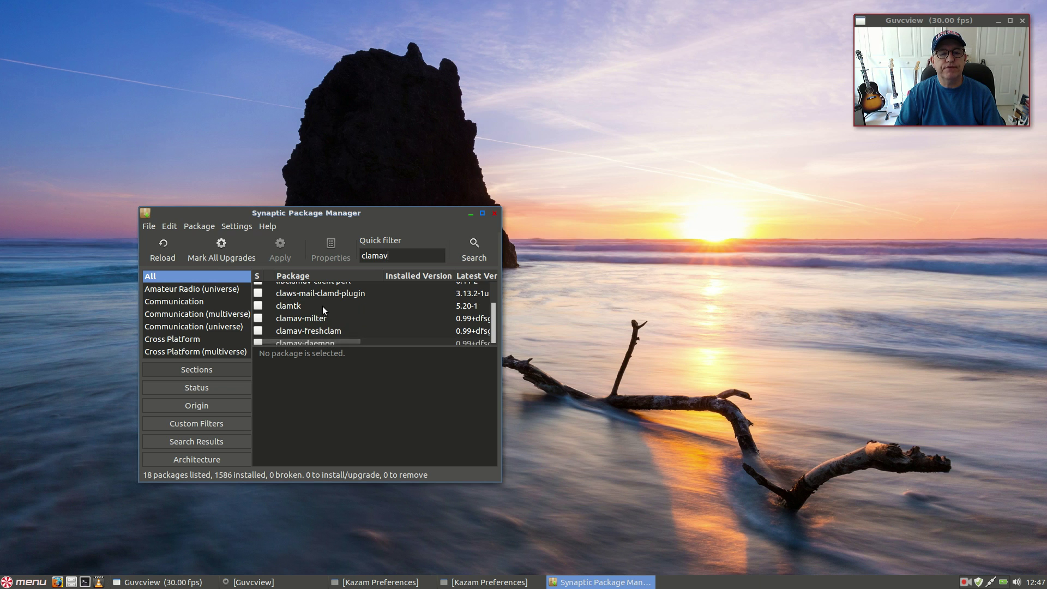
click(288, 305)
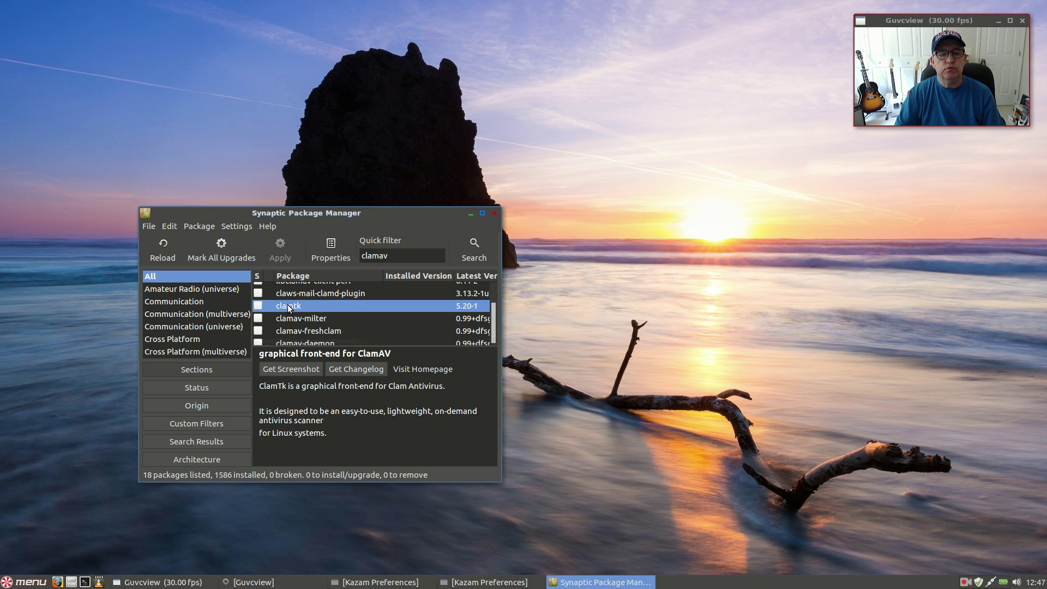
double_click(287, 305)
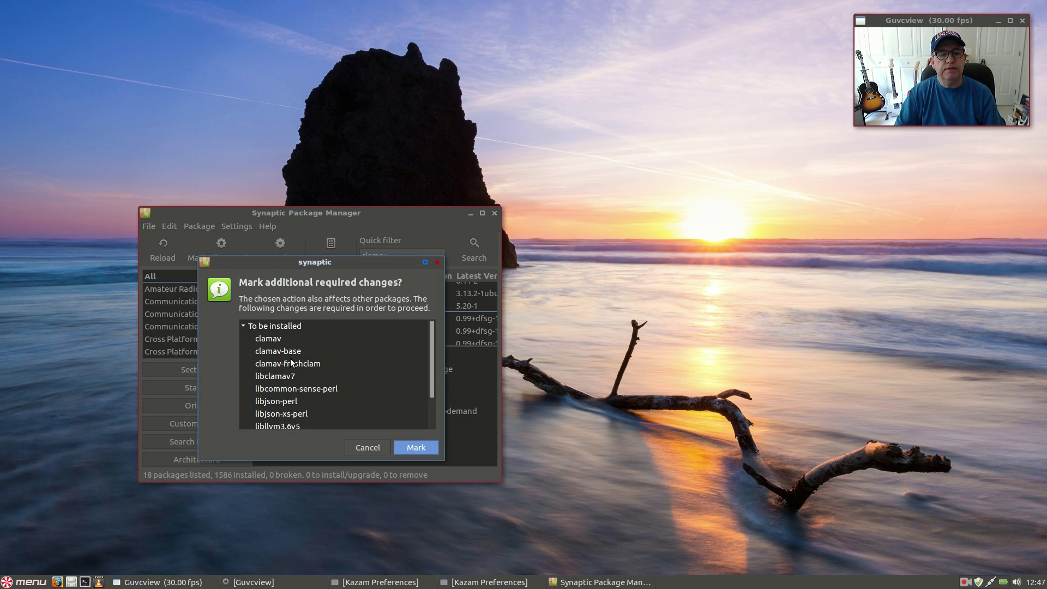
drag(430, 378, 413, 358)
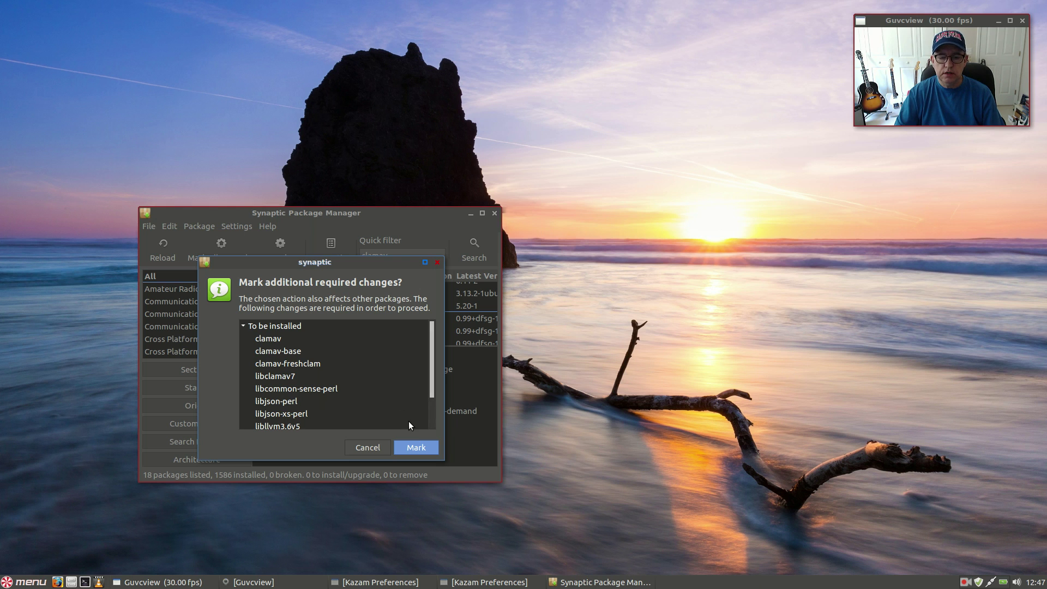
click(415, 449)
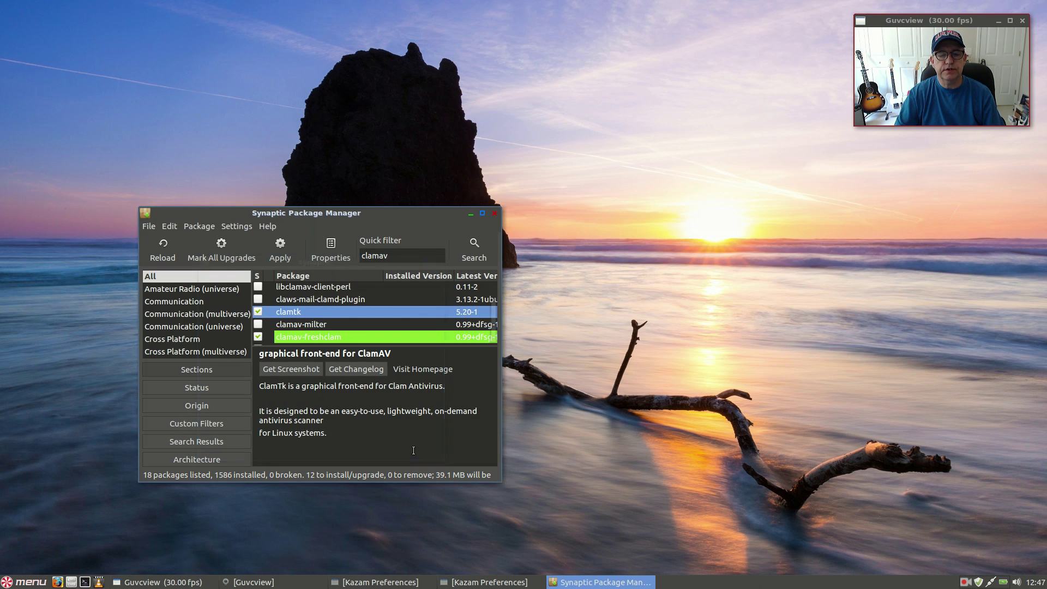
Step: Apply the marked package changes to install them, and close the package manager once installation completes
click(280, 249)
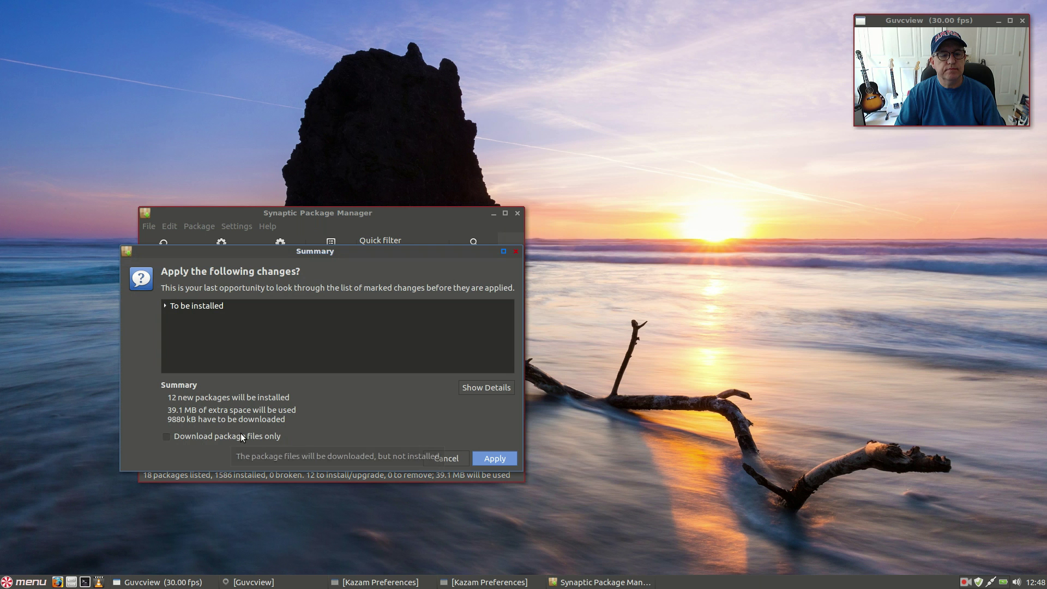
click(498, 456)
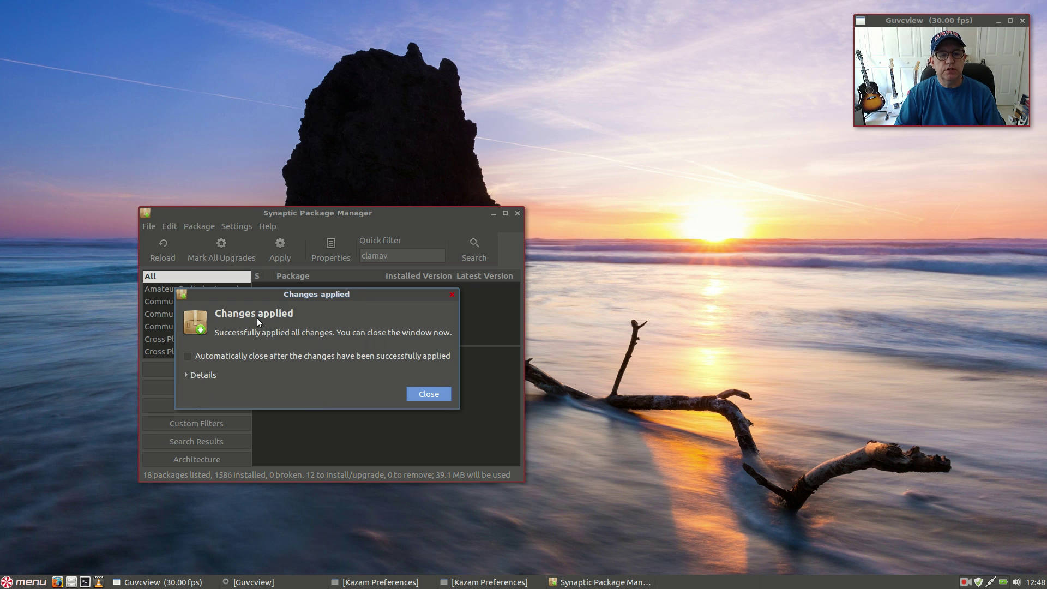
click(431, 395)
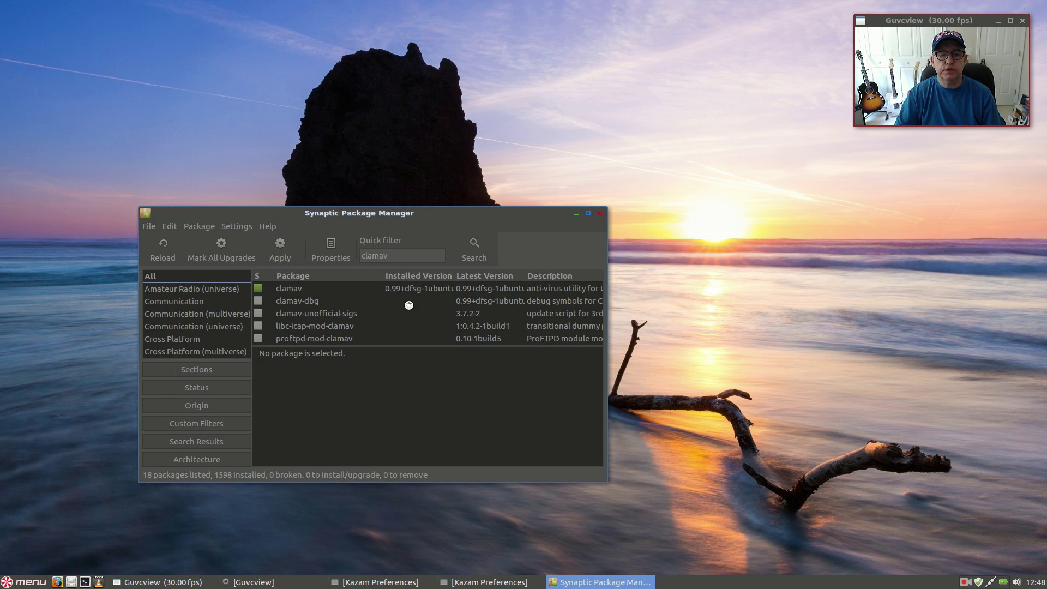
click(600, 214)
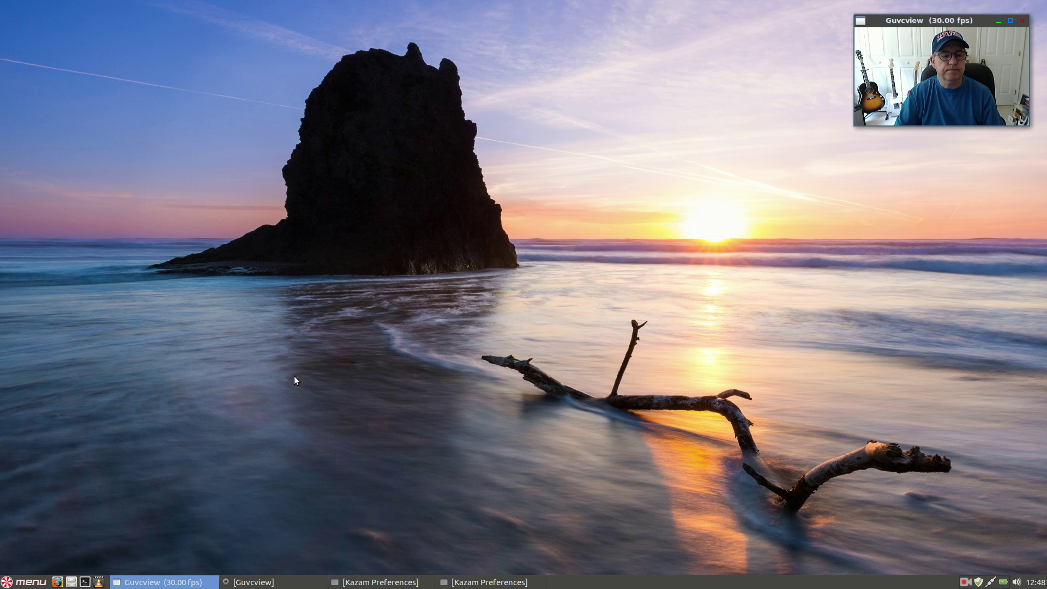
Step: Launch ClamTk from the Accessories applications and move its window toward the upper middle of the desktop
click(30, 582)
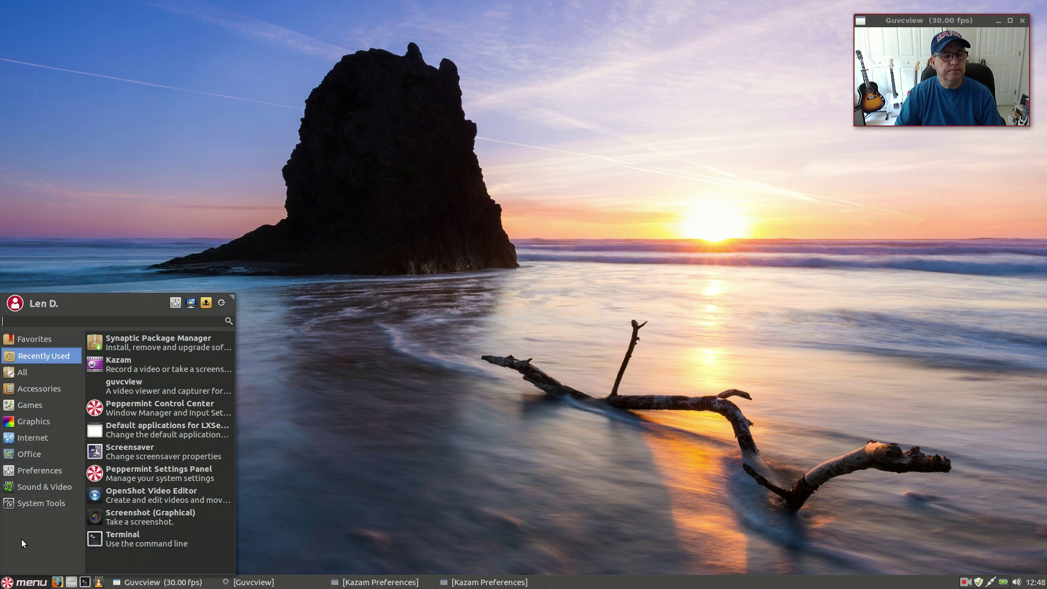
mouse_move(22, 395)
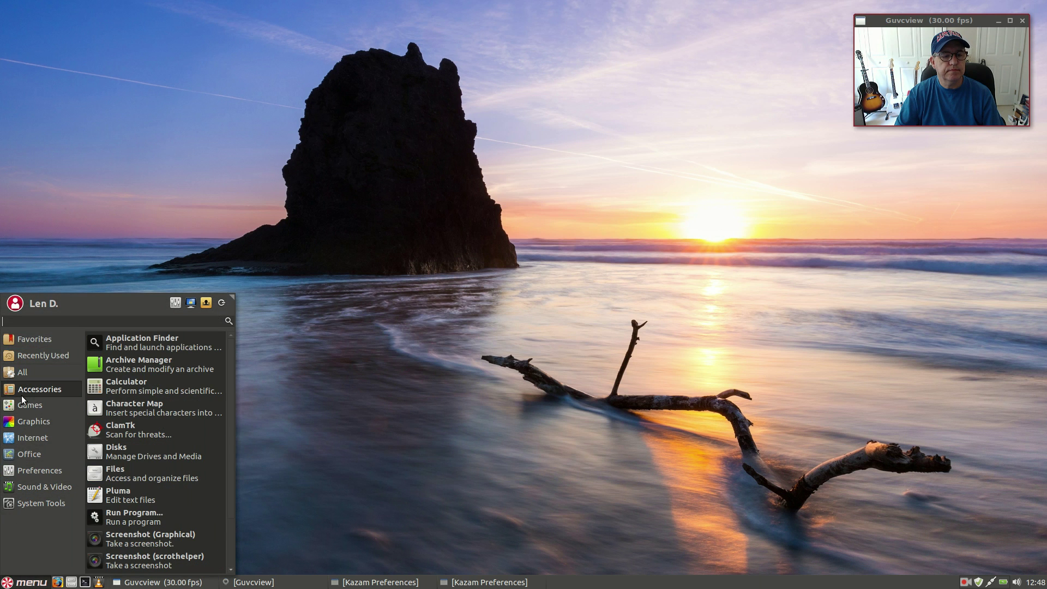
click(130, 432)
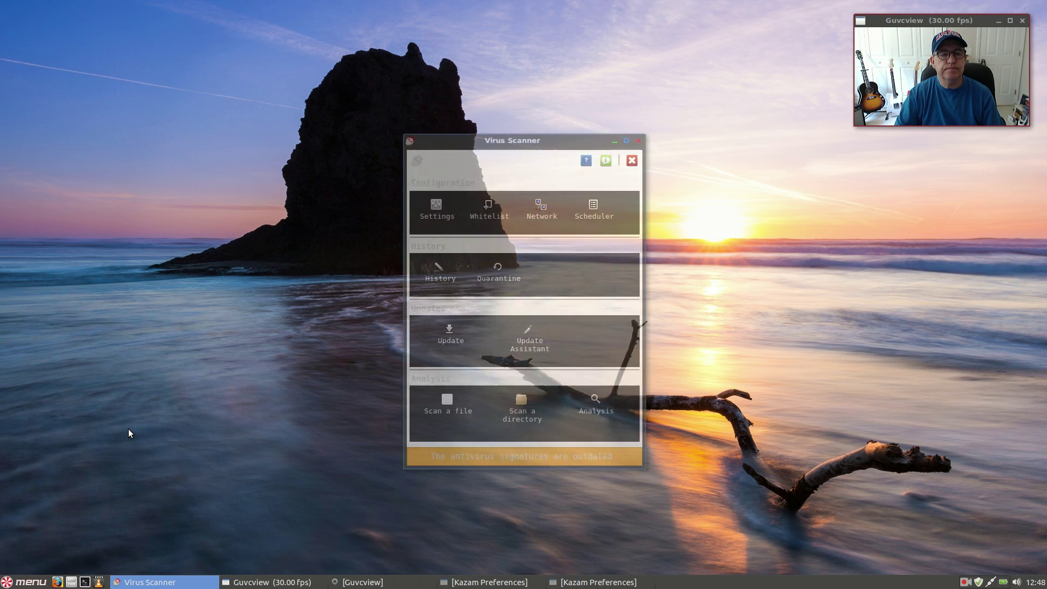
drag(572, 139, 695, 117)
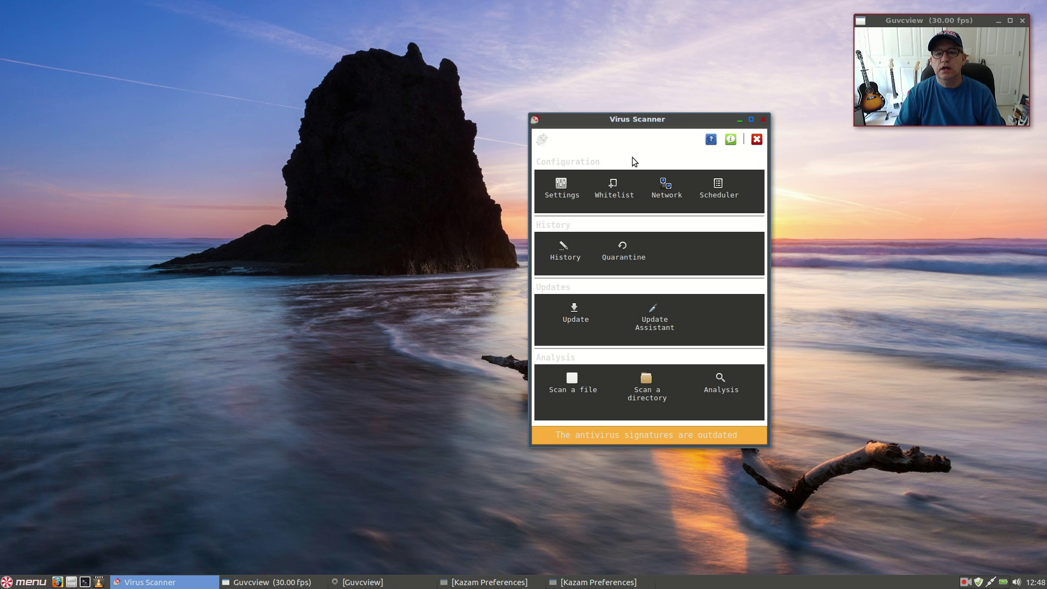
Step: Enable scanning for PUAs, files beginning with a dot, files larger than 20 MB and directories recursively in the scanner settings
double_click(558, 188)
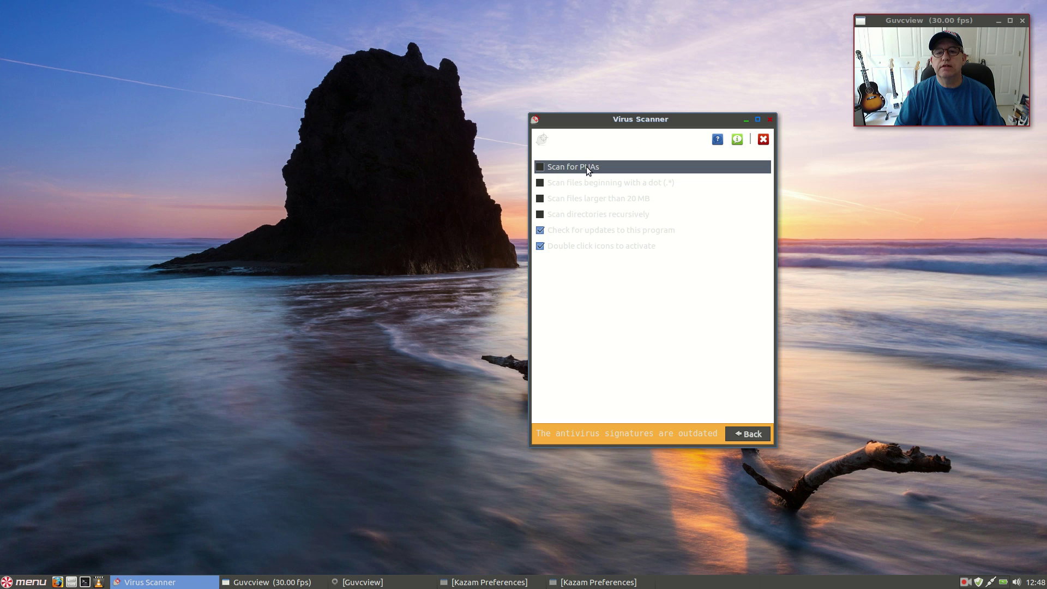
mouse_move(587, 169)
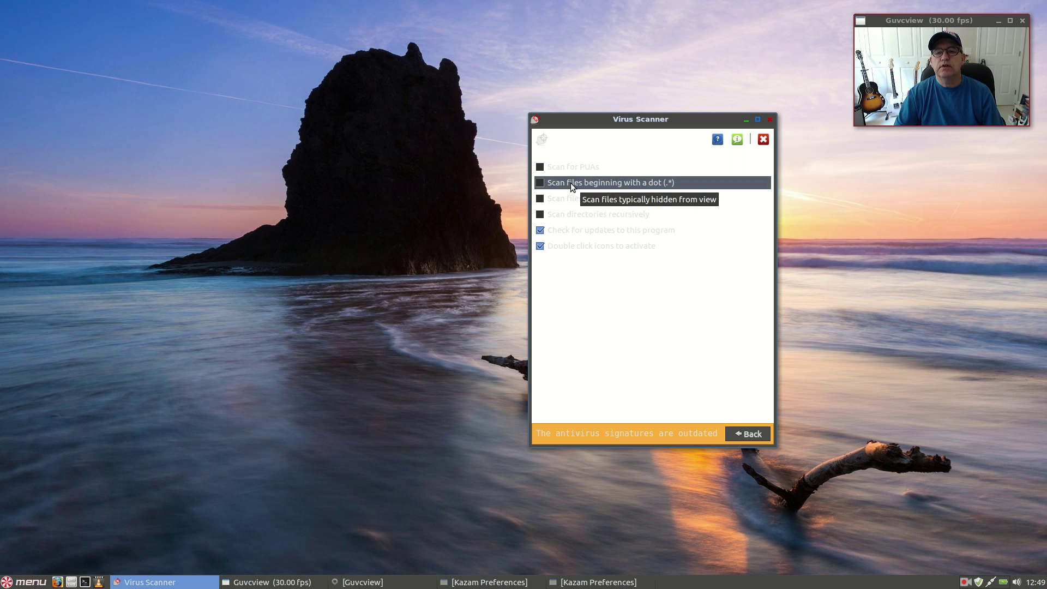
click(539, 168)
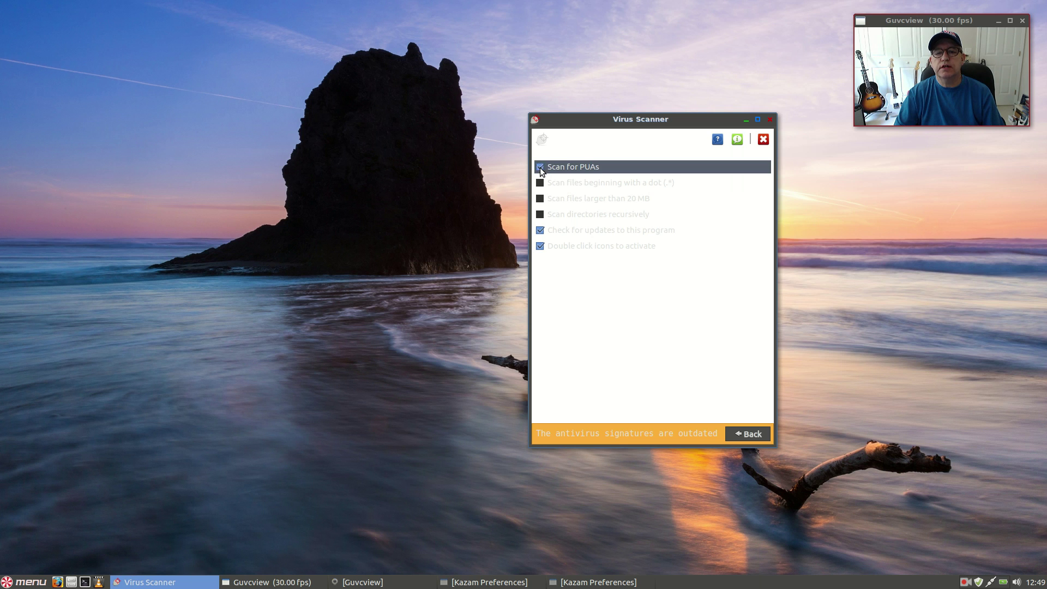
click(539, 184)
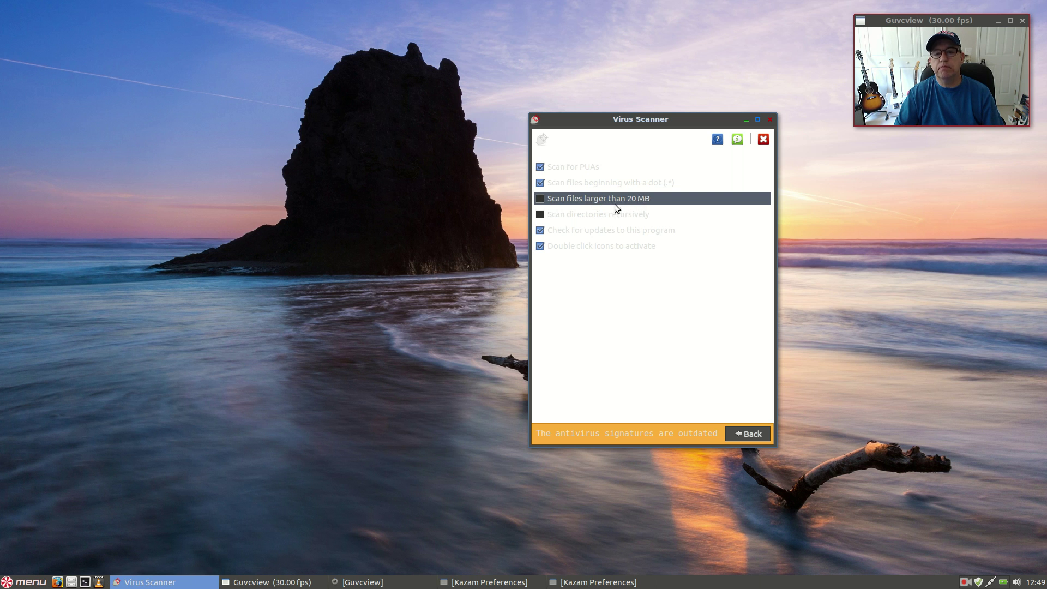
click(538, 202)
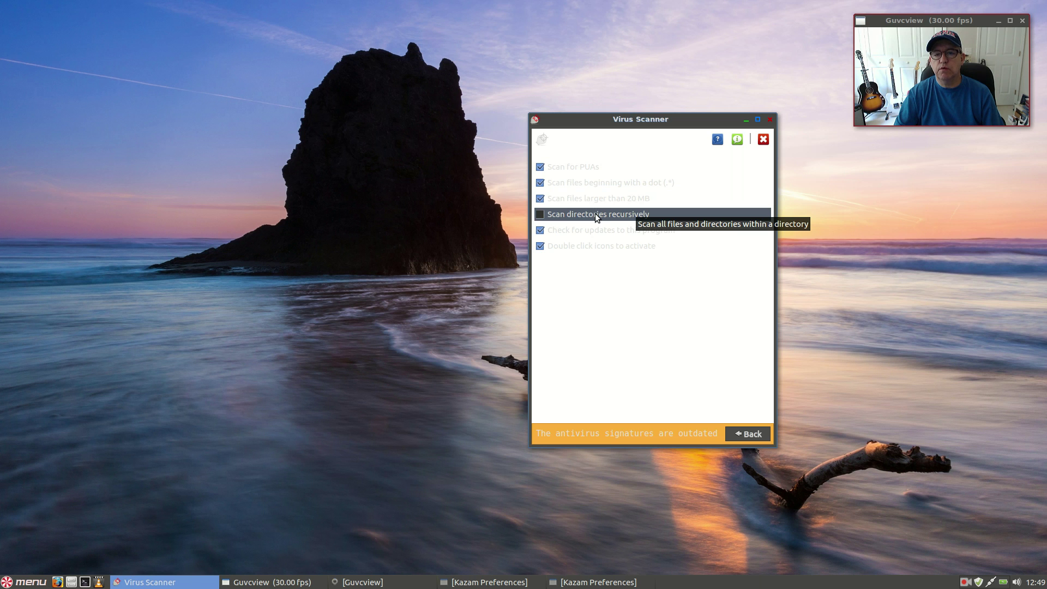
click(540, 215)
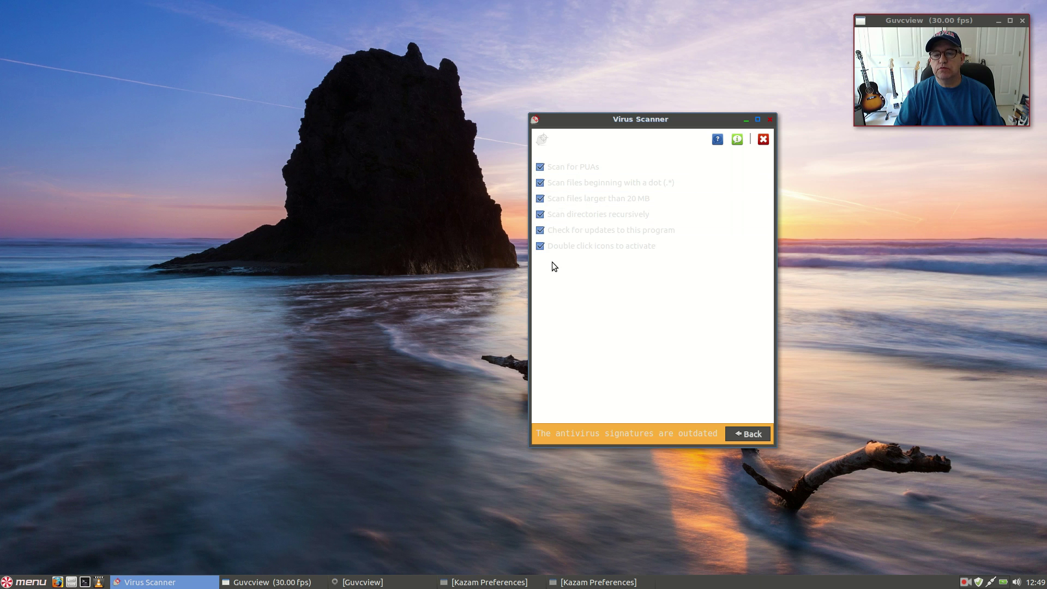
key(Escape)
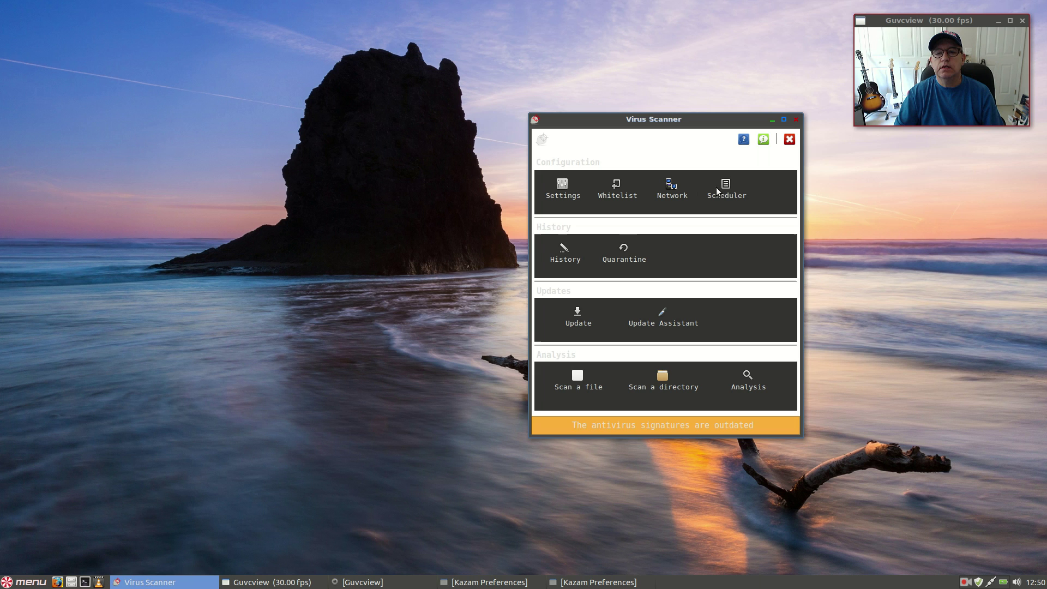
Step: Review the scan and signature scheduler, and check the installed antivirus signatures on the update page
click(725, 190)
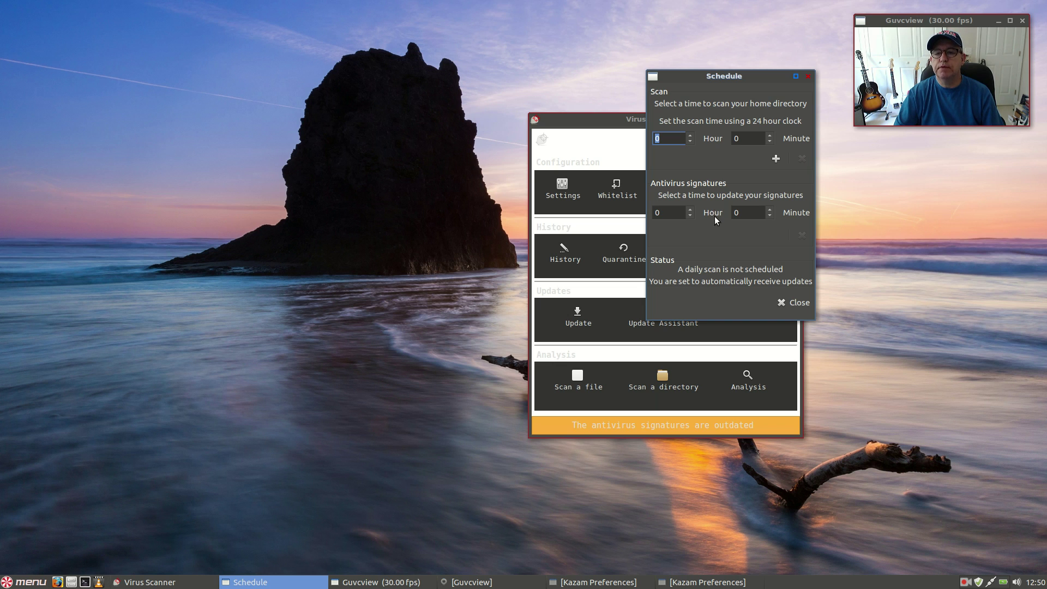
key(Escape)
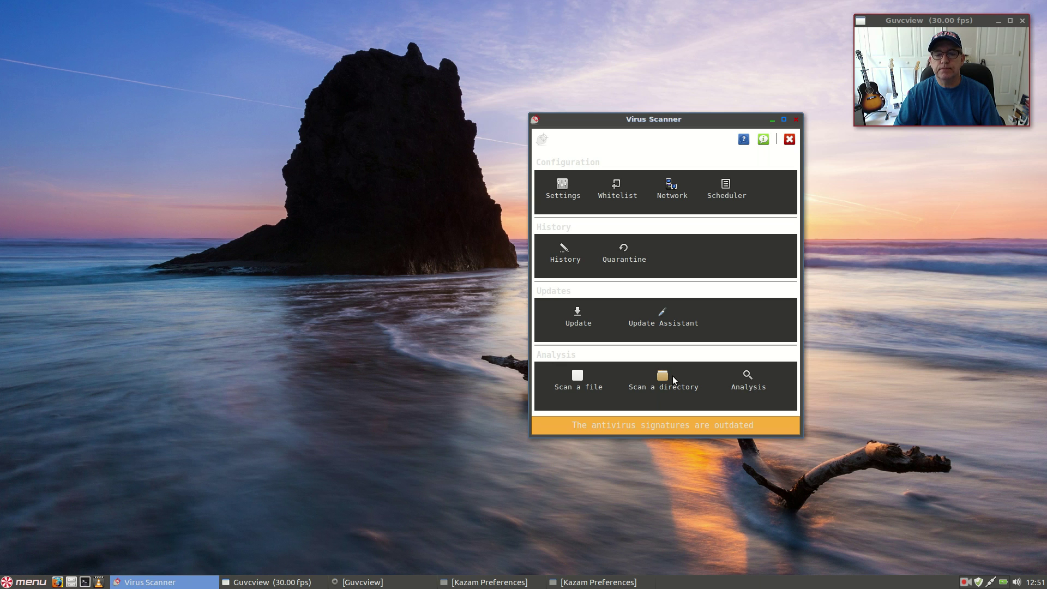
click(576, 322)
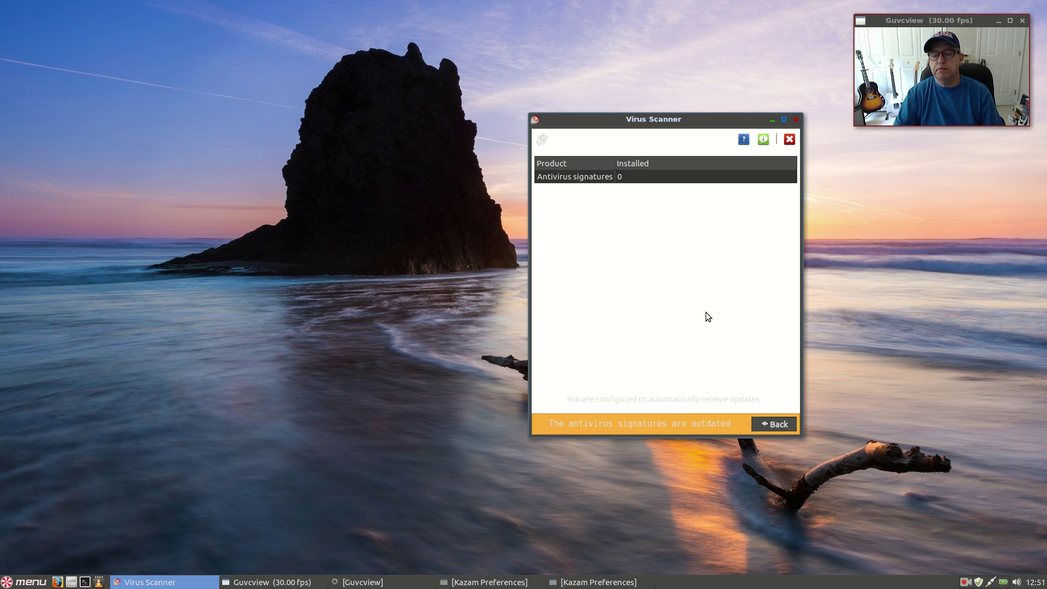
click(775, 430)
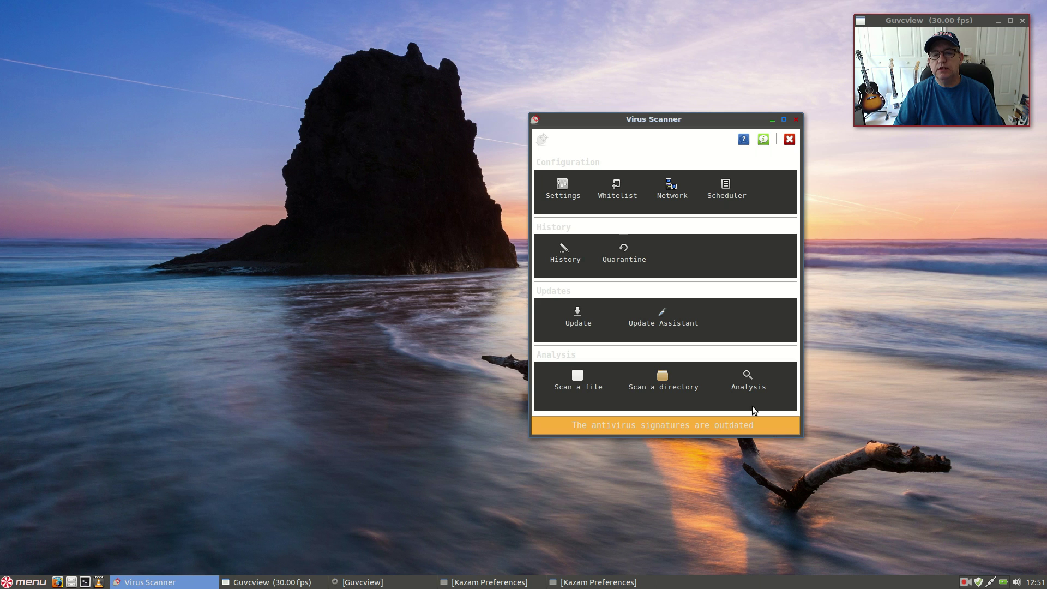
Step: Set the Update Assistant to "I would like to update signatures myself" and save the change
click(662, 325)
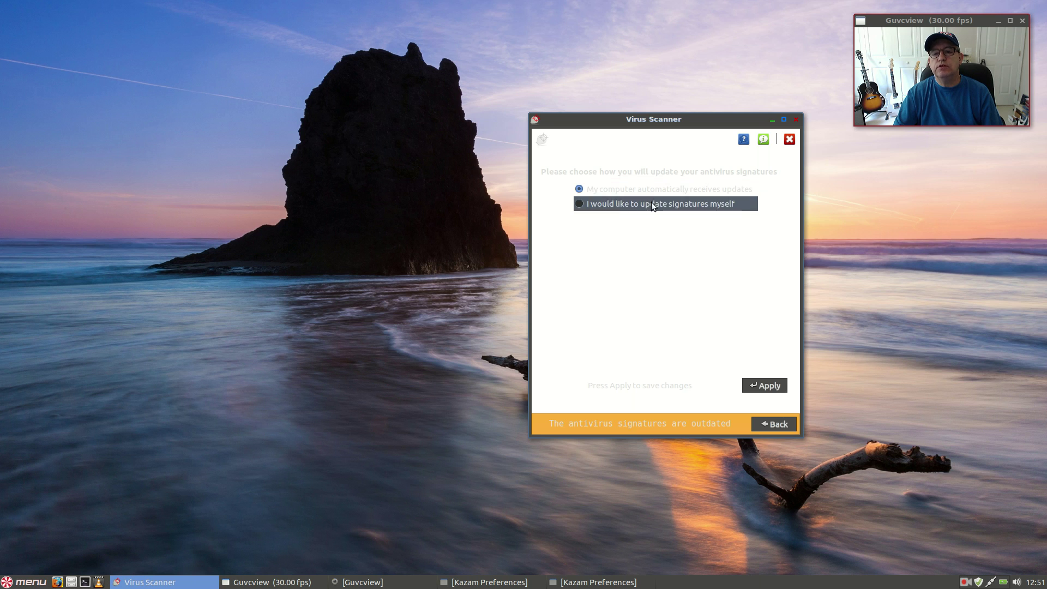
click(578, 206)
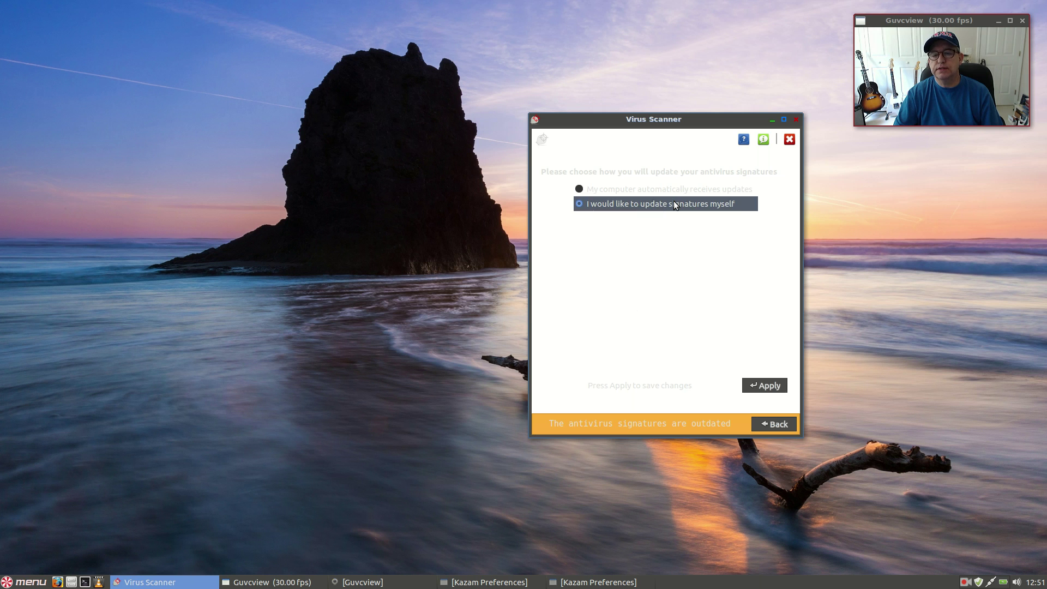
click(768, 387)
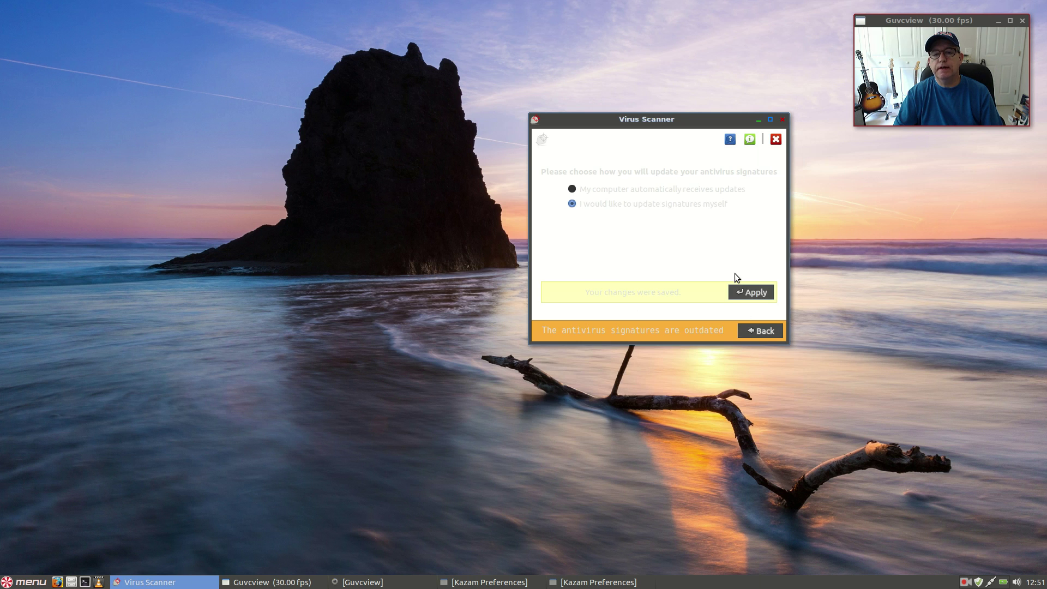
Step: Leave the Update Assistant, check for antivirus signature updates on the update page, and move the scanner window higher on the desktop
click(763, 330)
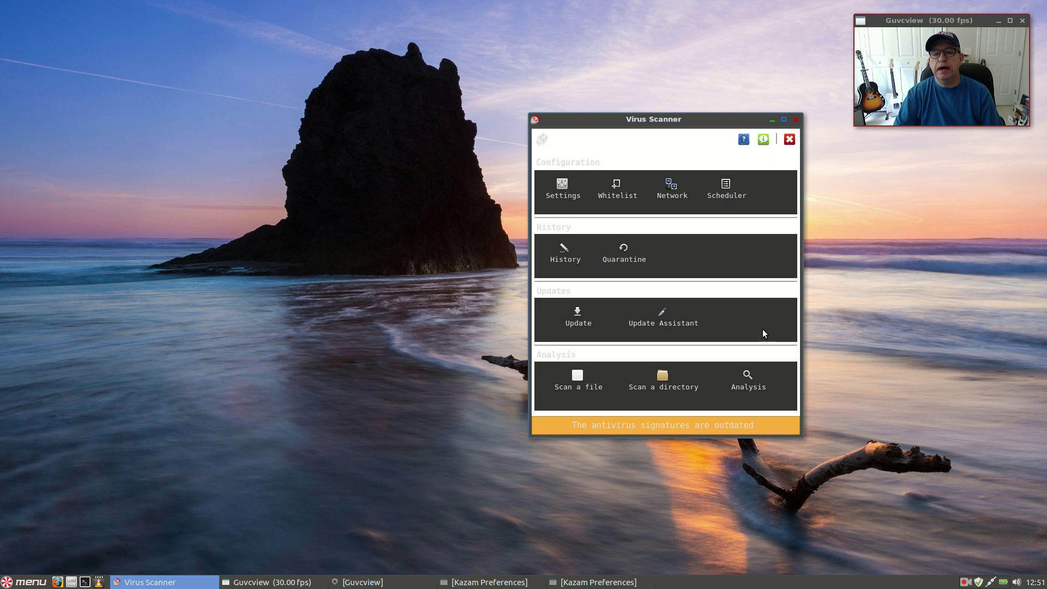
click(579, 318)
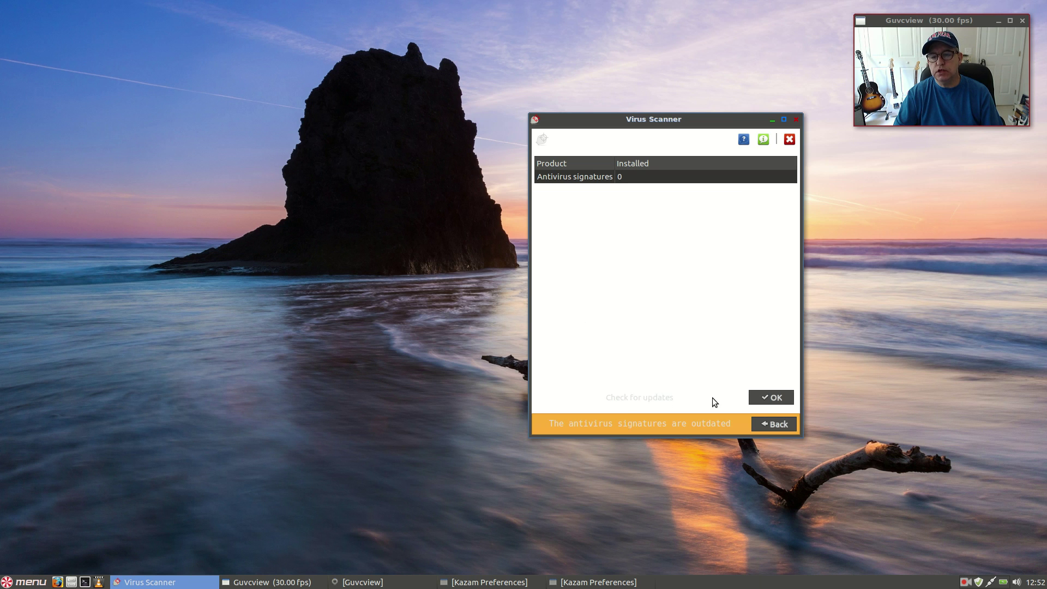
click(771, 397)
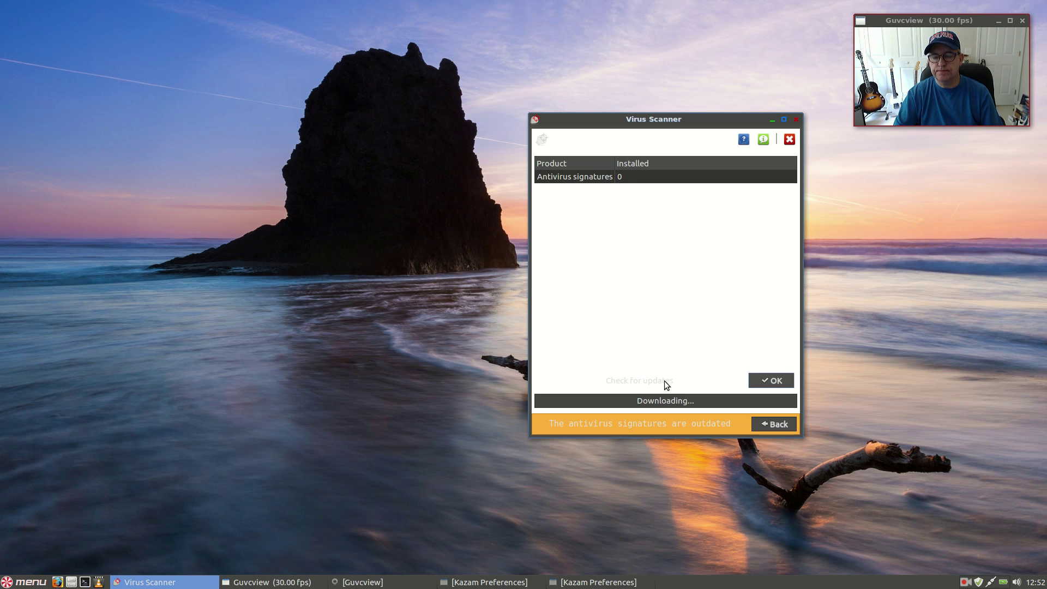
drag(698, 120, 725, 33)
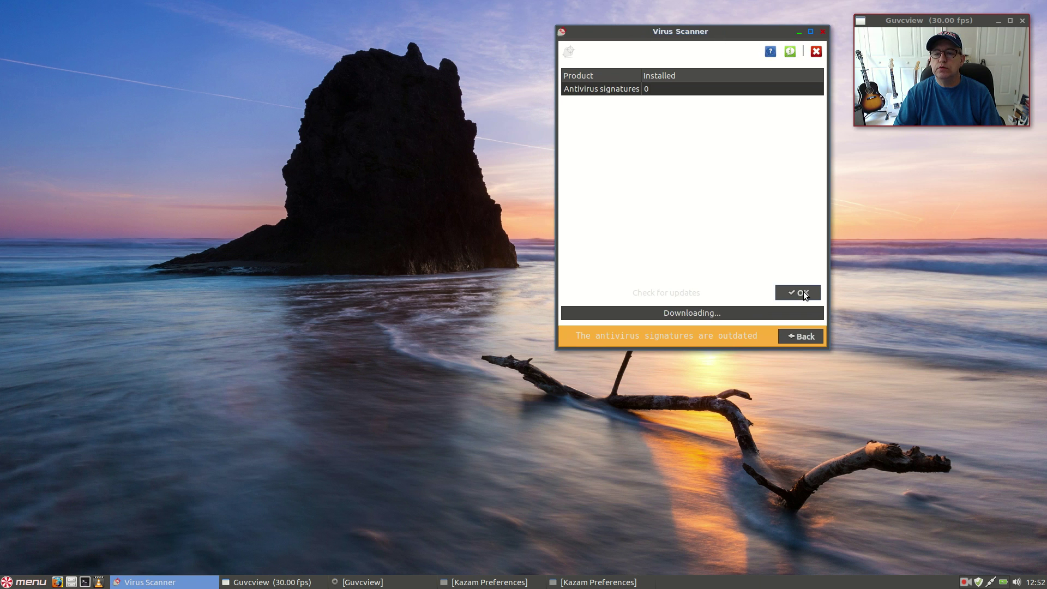
Step: Open a terminal beside the scanner window and try to update the virus signatures by running freshclam
click(87, 581)
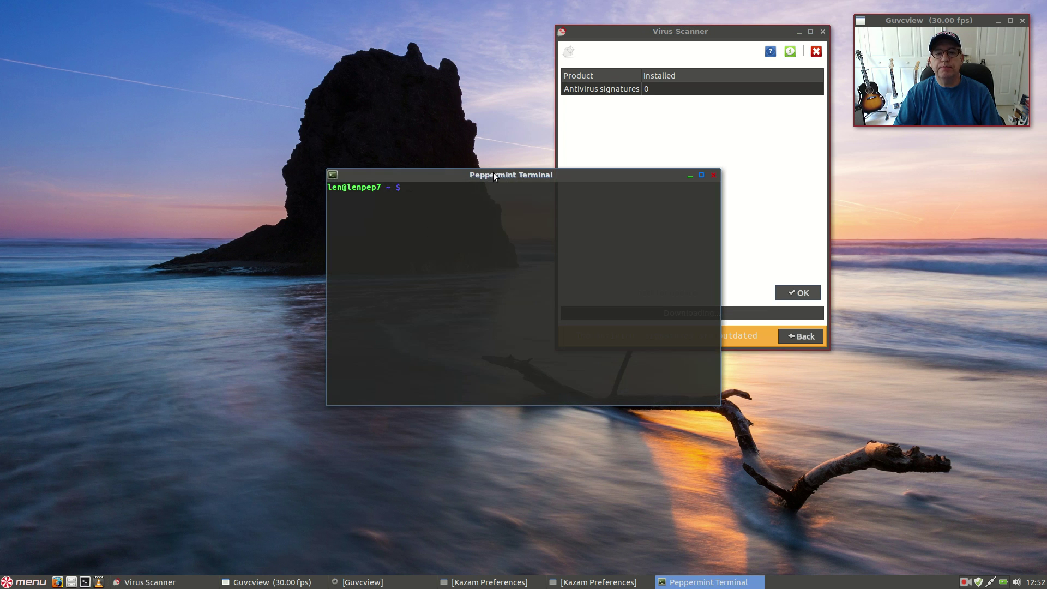
drag(499, 175, 270, 211)
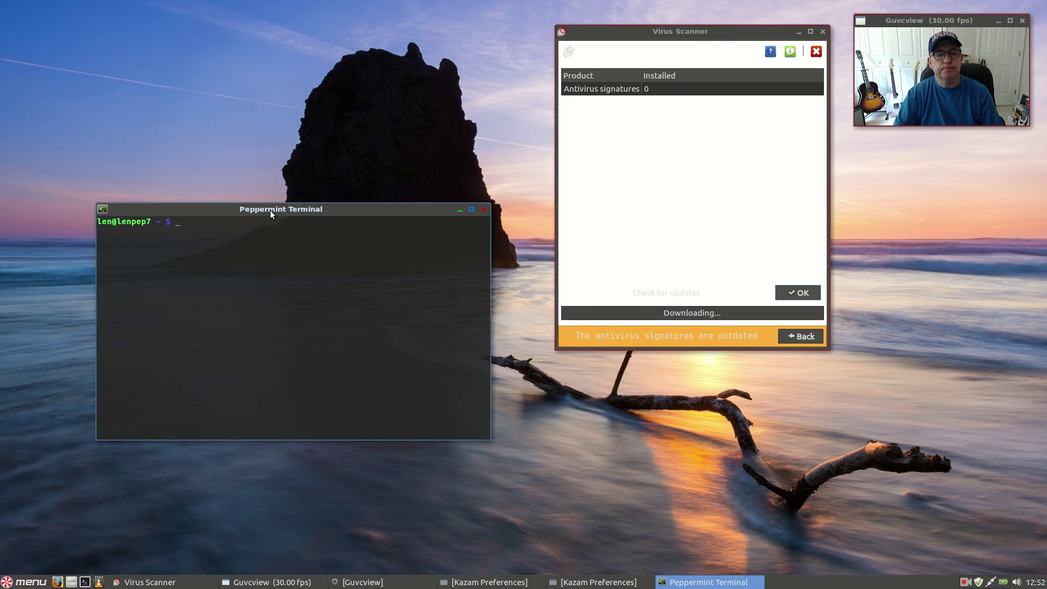
text(fr)
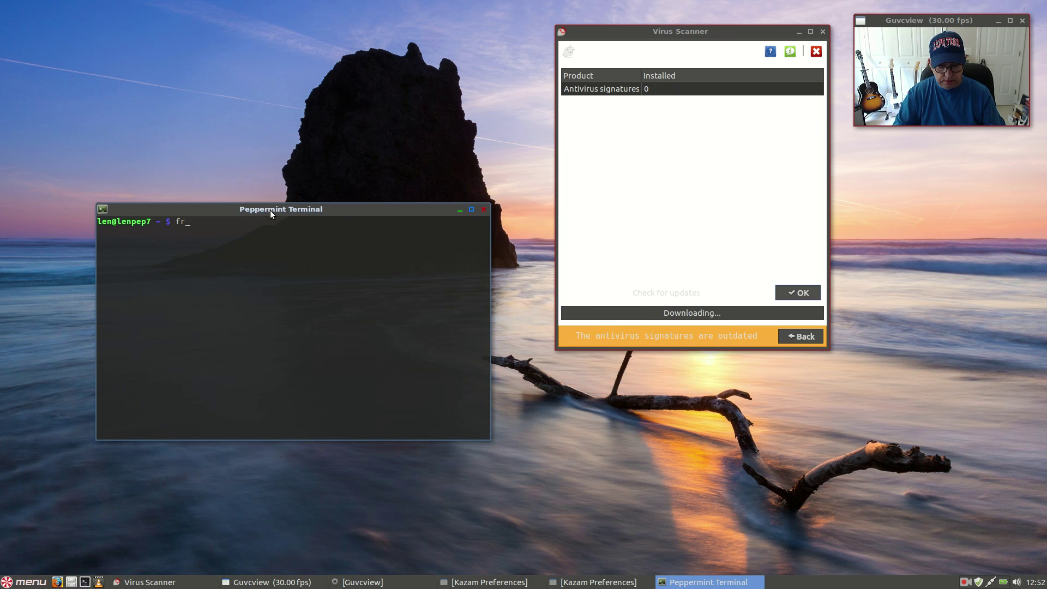
text(eshclam)
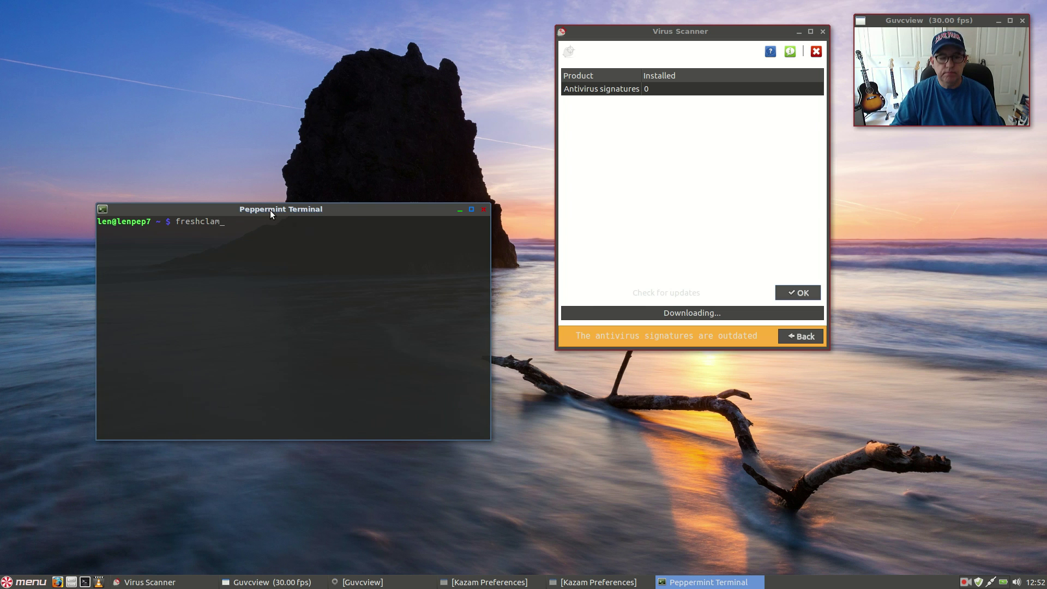
key(Return)
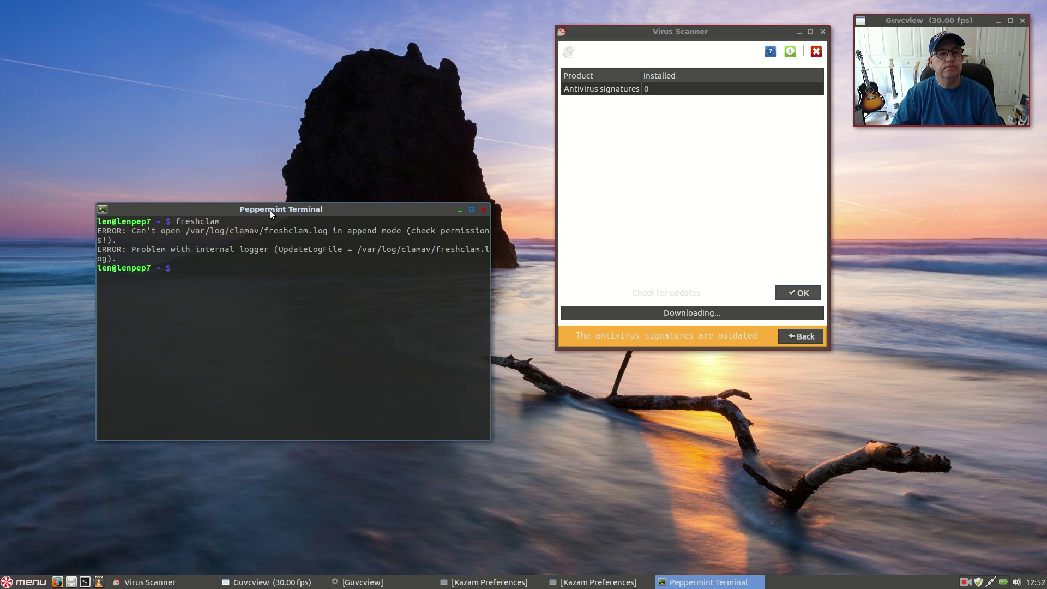
Step: Run sudo freshclam in the terminal and enter the account password to update the signatures with root rights
text(sud)
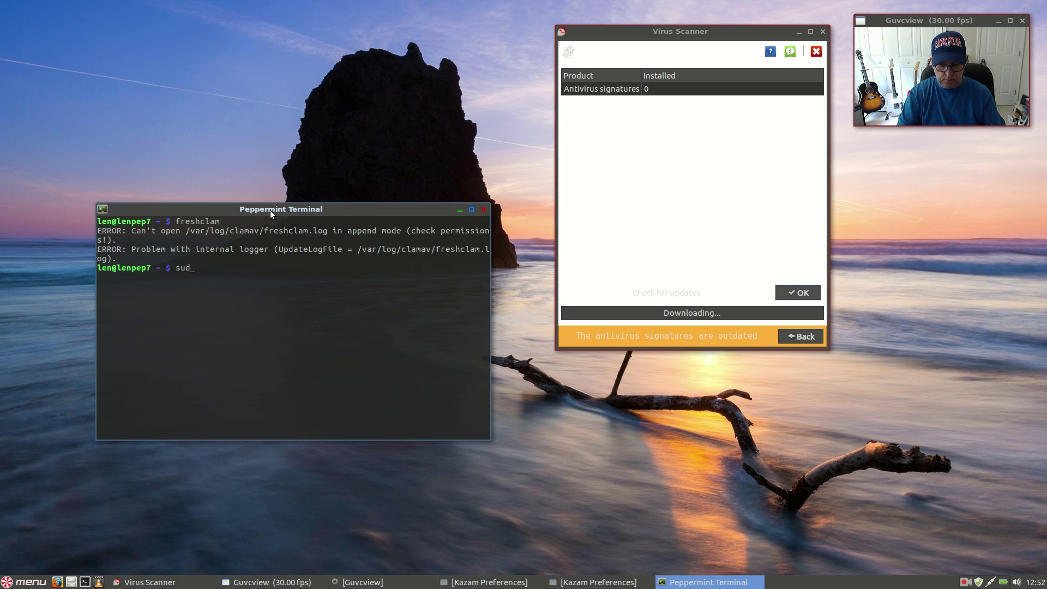
text(o f)
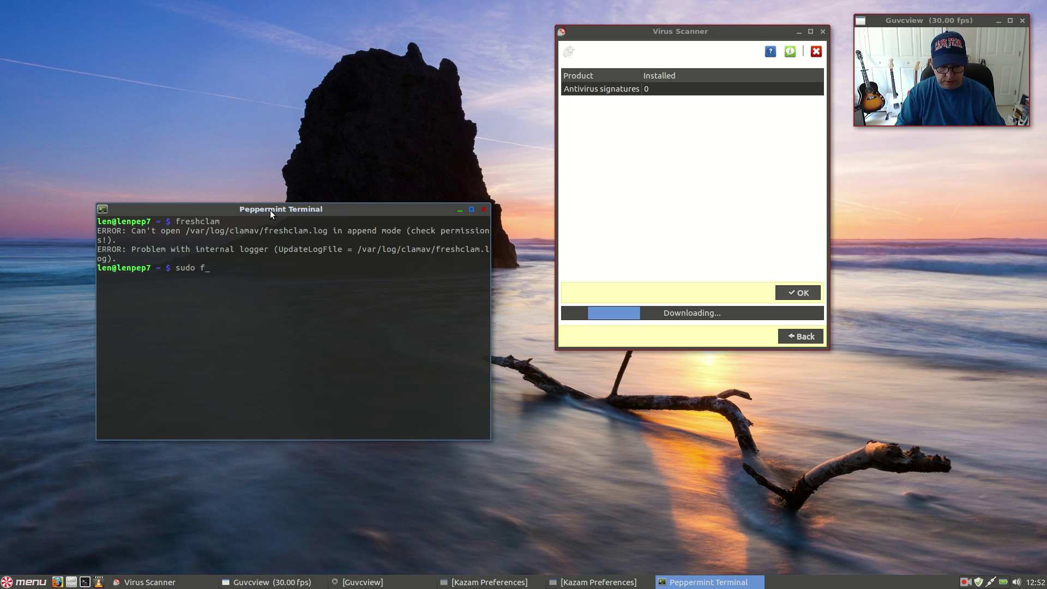
text(reshclam)
key(Return)
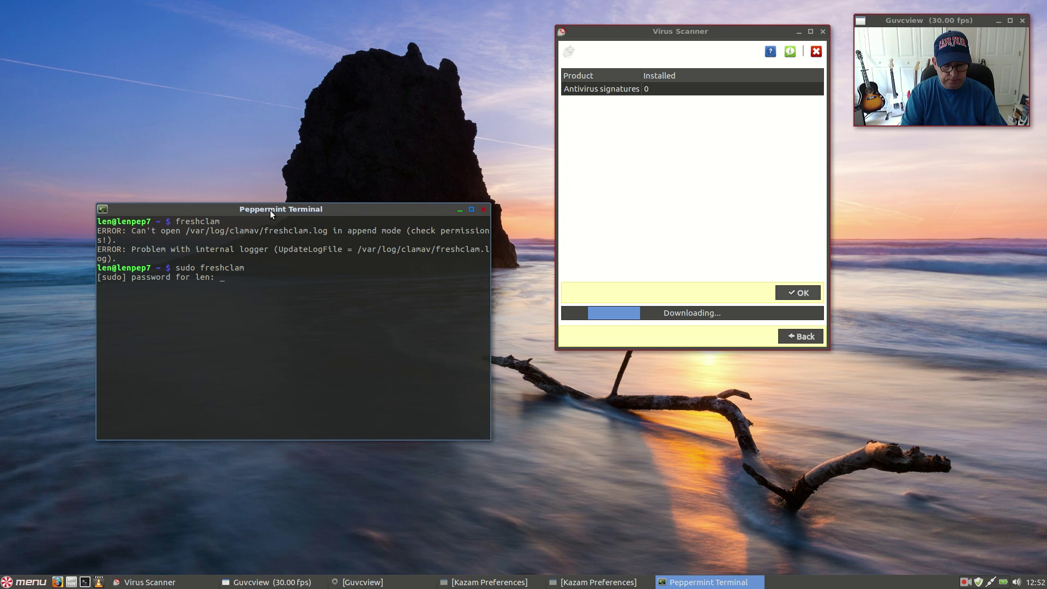
key(Return)
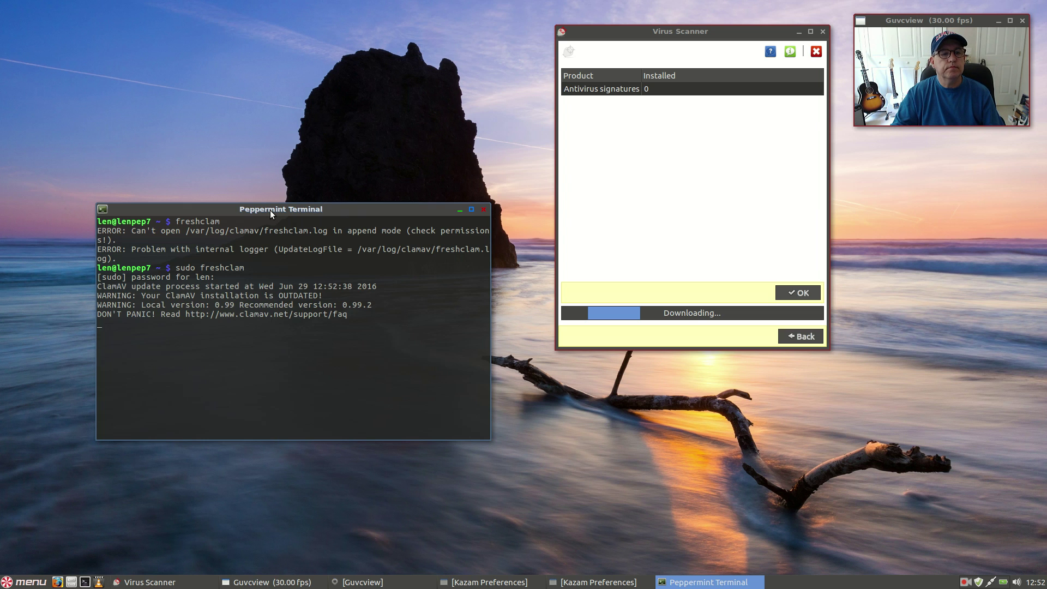
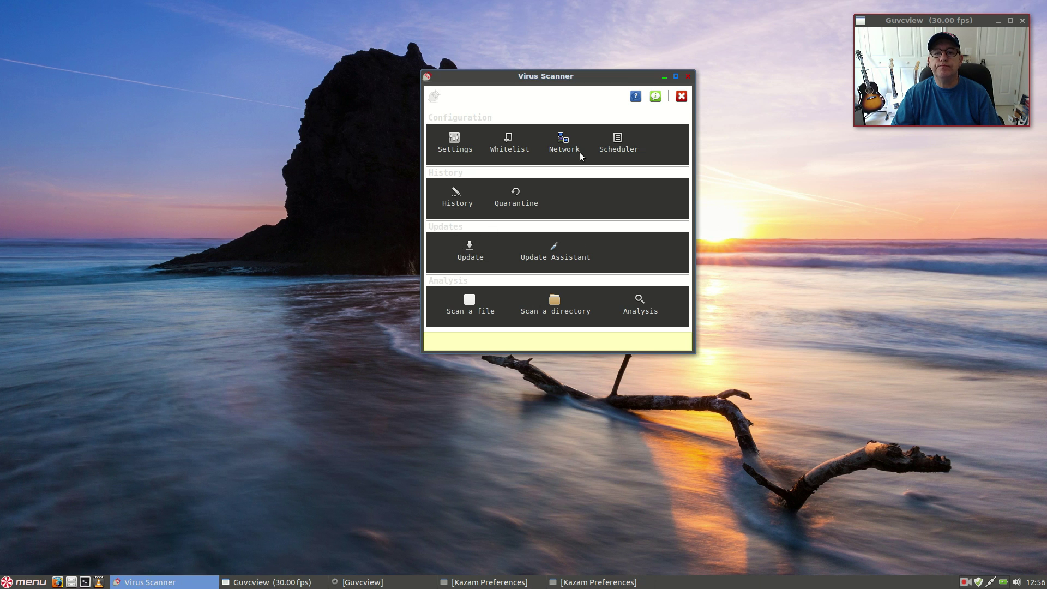
Step: Set the minute of the scheduled home directory scan to 30, close the scheduler, and move the scanner window aside
click(616, 141)
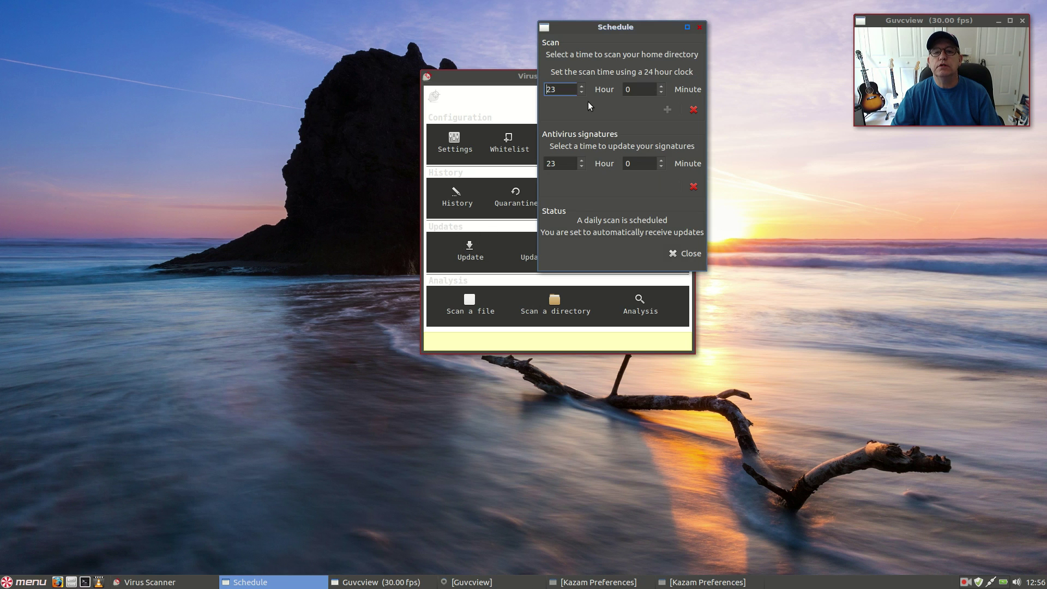
click(656, 91)
key(BackSpace)
text(7)
click(661, 87)
click(660, 87)
click(660, 86)
click(661, 87)
click(660, 87)
click(661, 87)
click(661, 87)
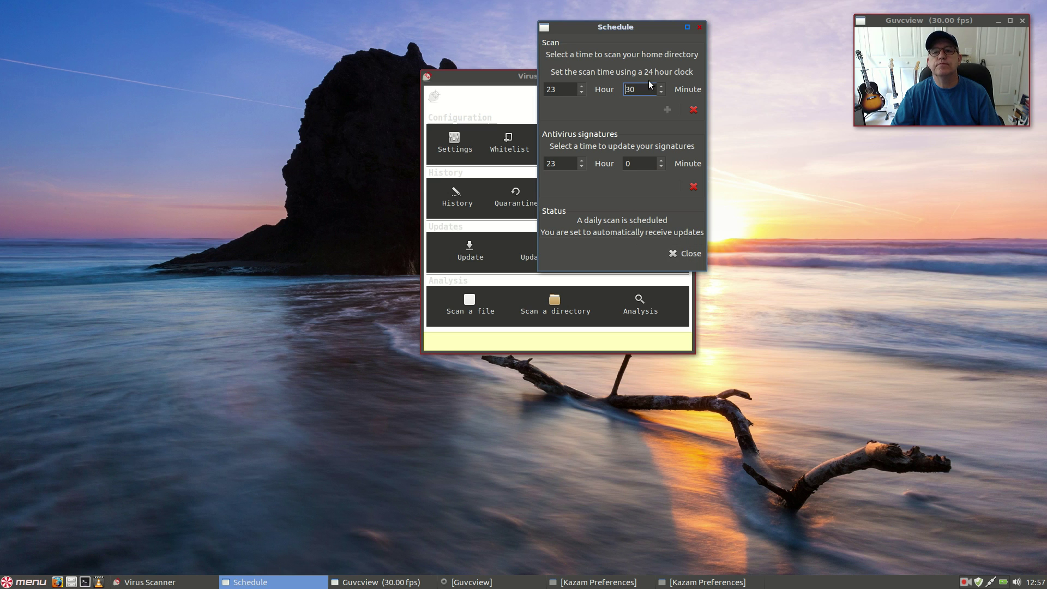
click(691, 254)
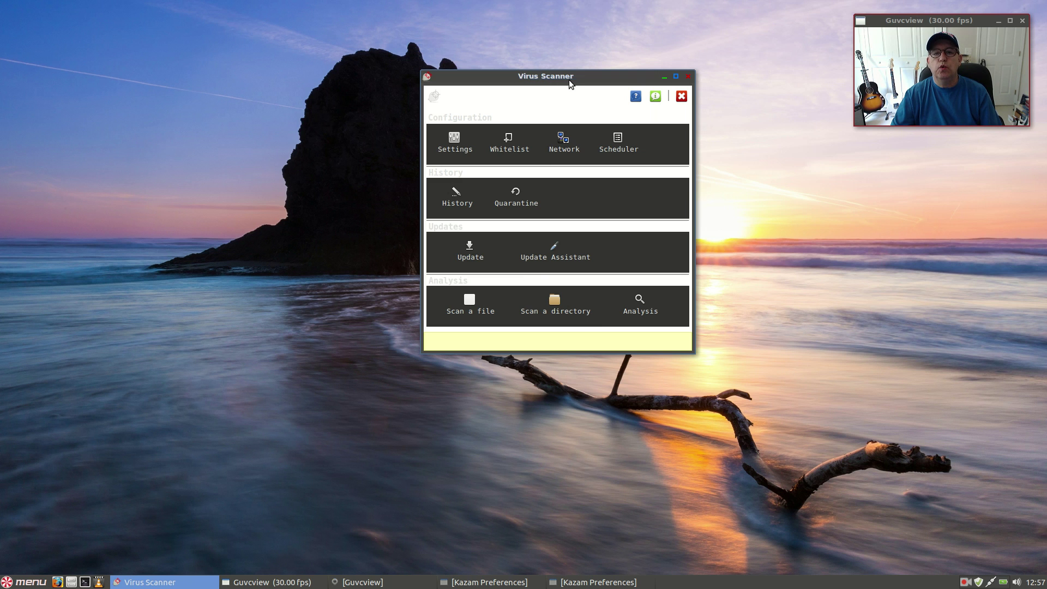
drag(569, 80, 863, 156)
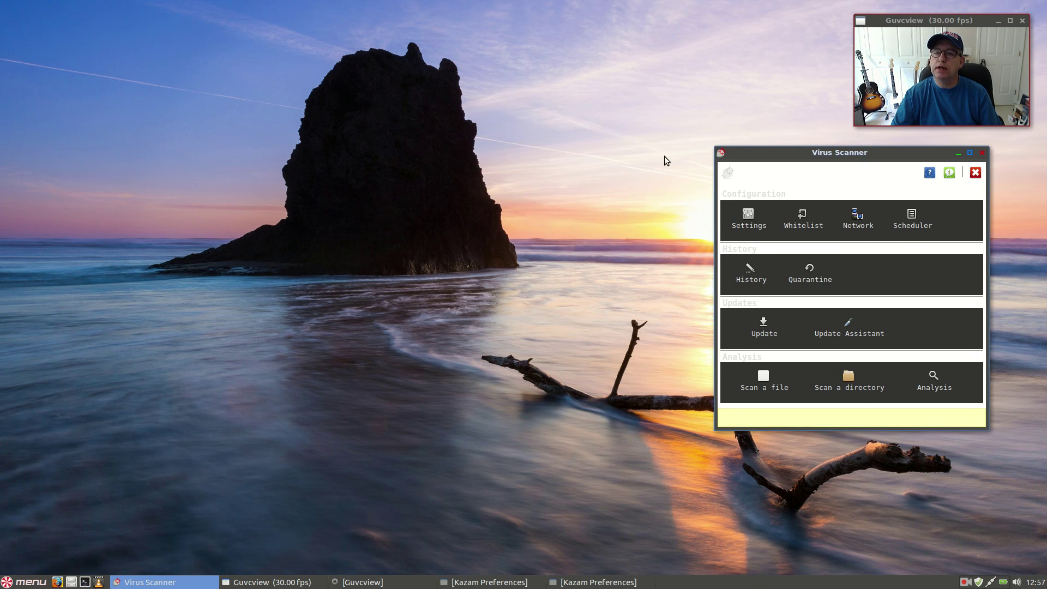
drag(858, 156, 874, 155)
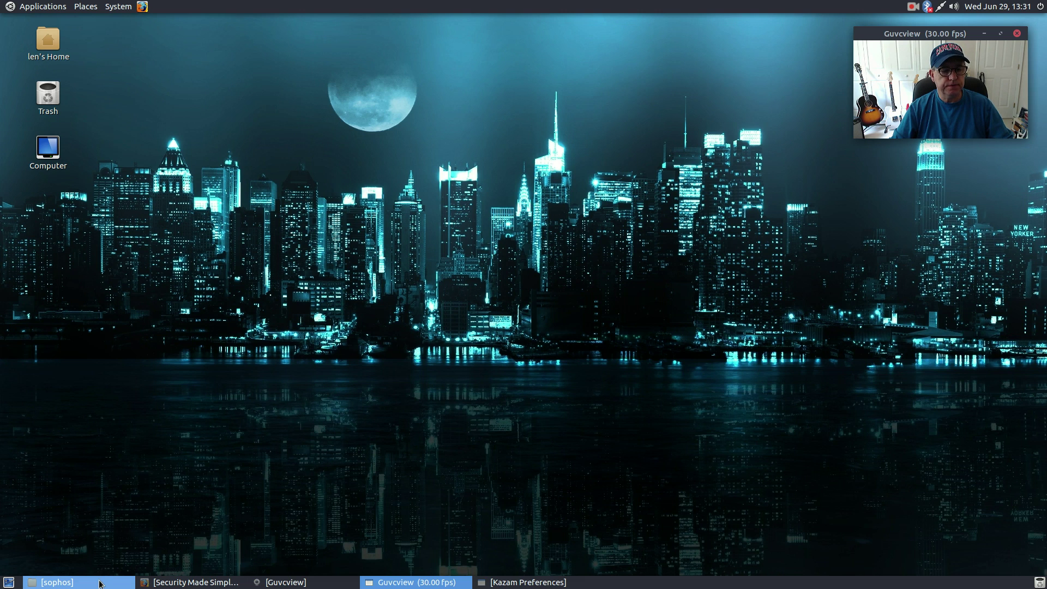
Step: Switch to the Sophos website in Firefox and open the Free Tools page from its product overview
click(218, 582)
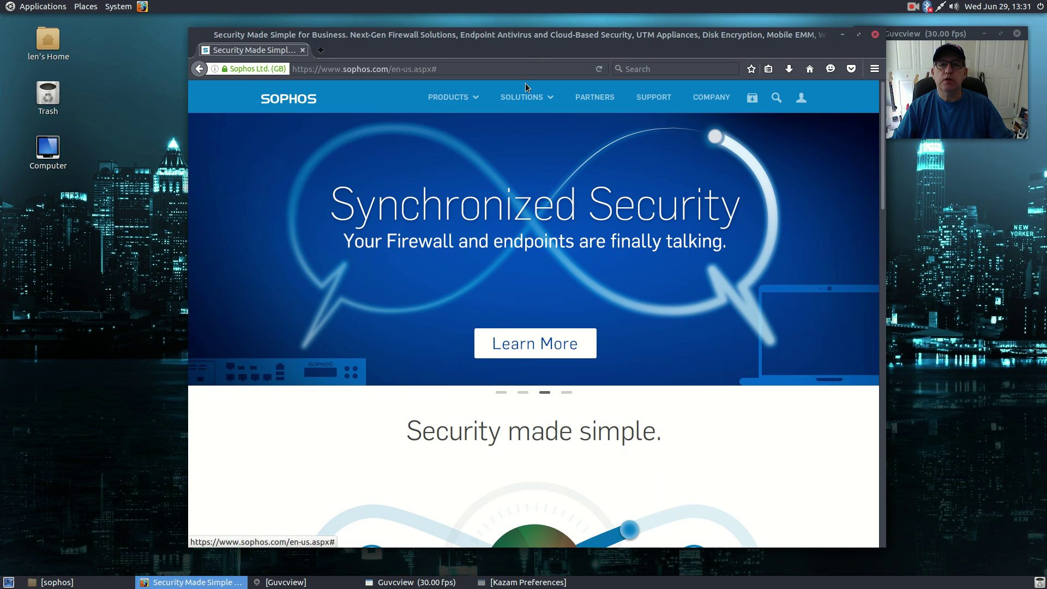
drag(525, 45, 469, 45)
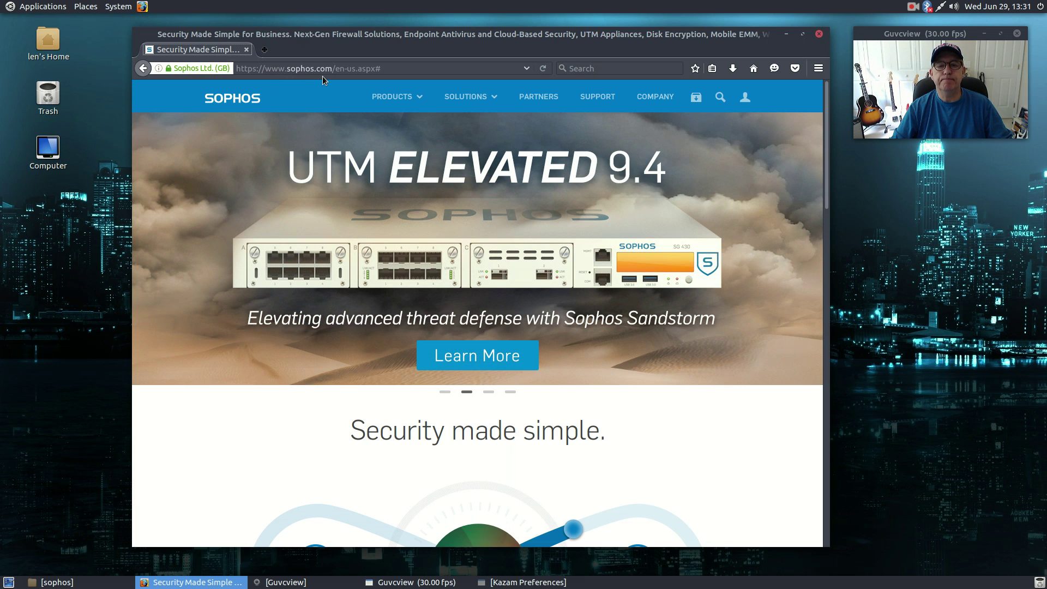
click(395, 100)
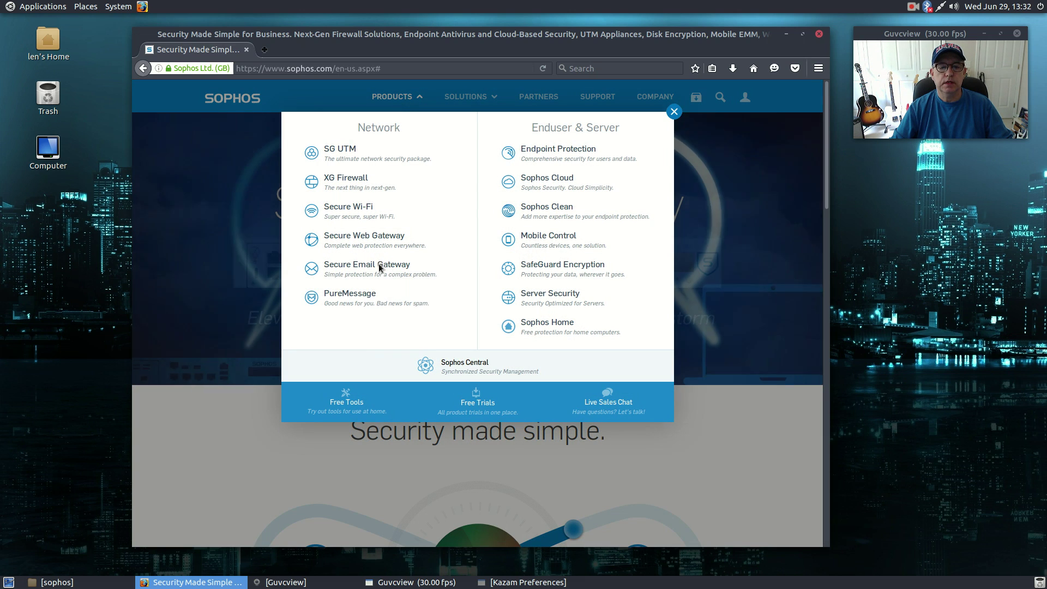
click(350, 405)
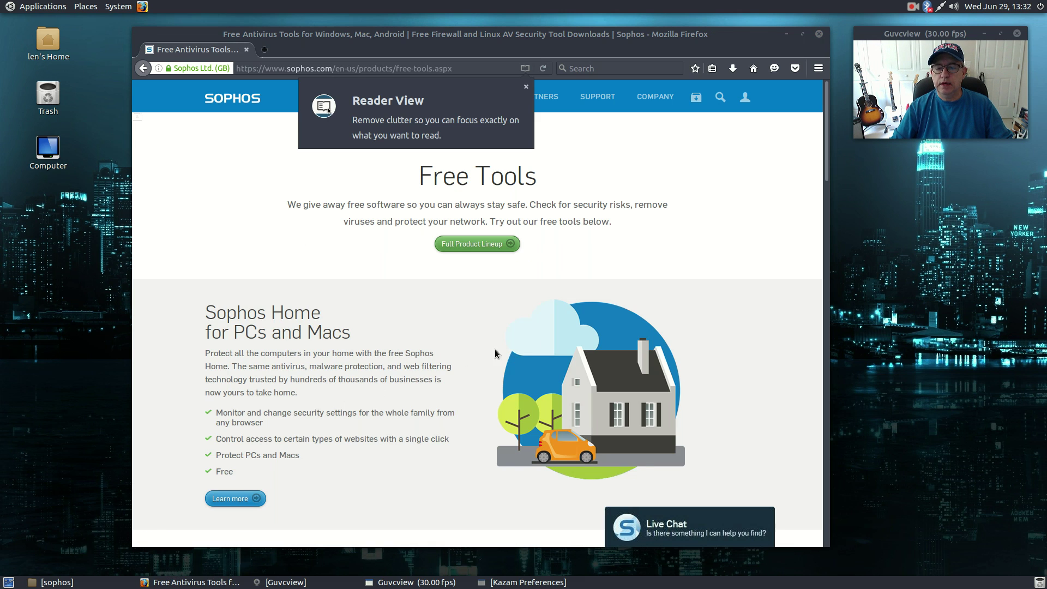
Step: Dismiss the Reader View hint and open the download page of Sophos Antivirus for Linux Free Edition
scroll(409, 343, down, 1)
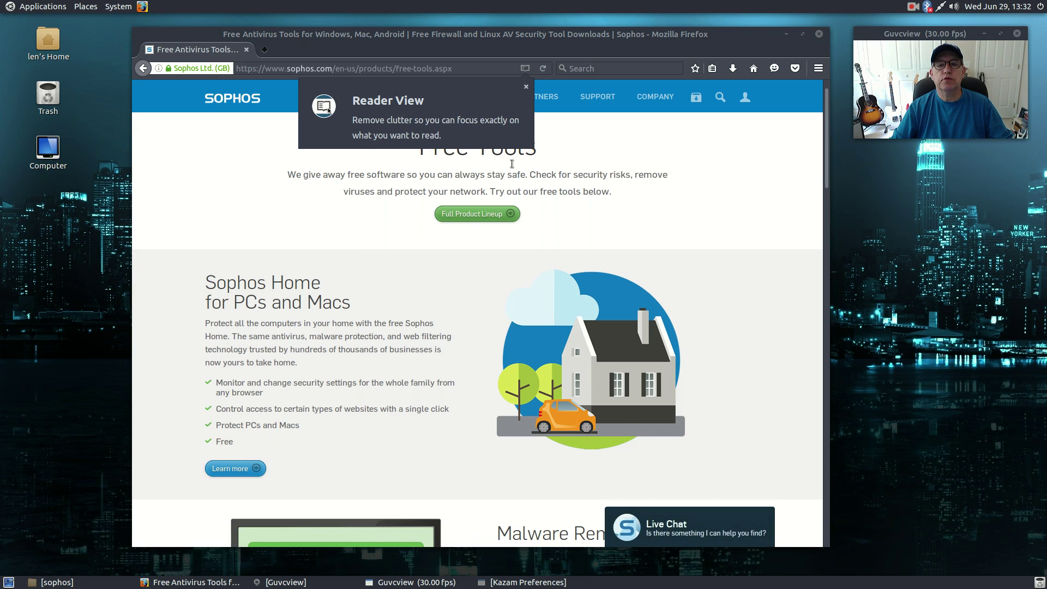
click(527, 87)
scroll(354, 300, down, 10)
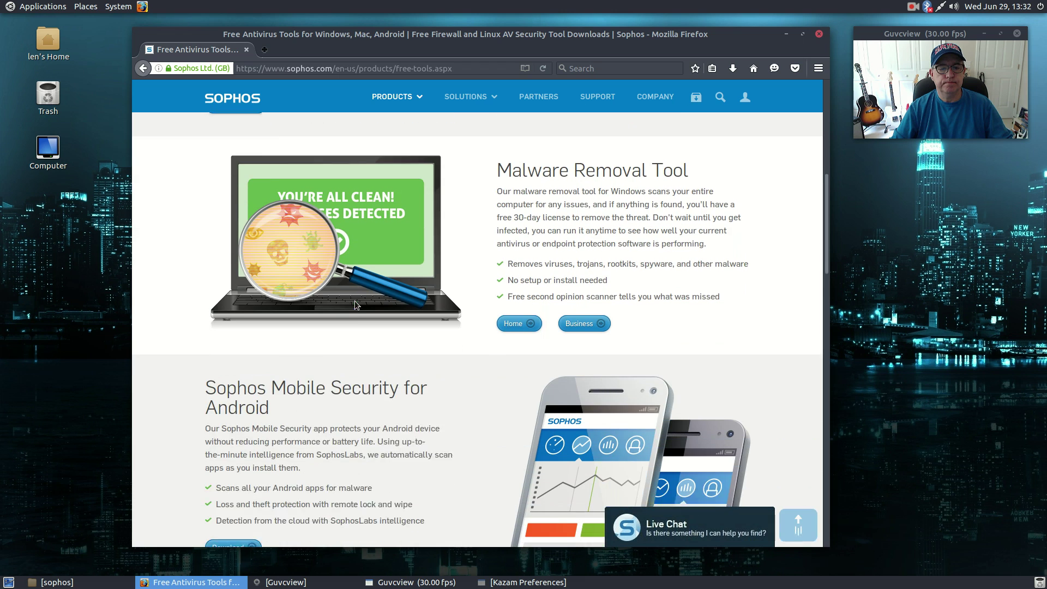
scroll(355, 304, down, 15)
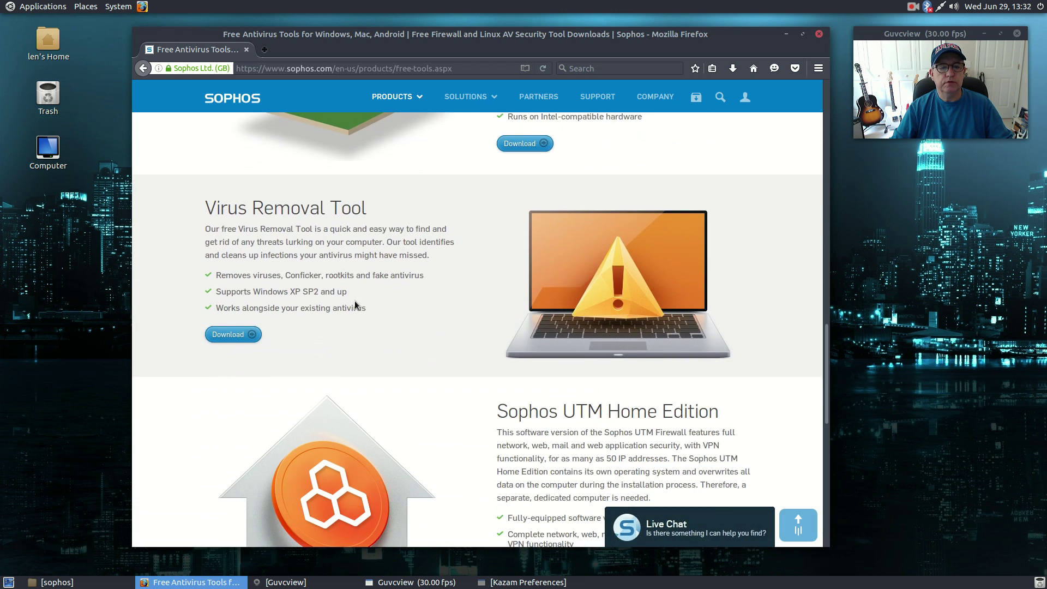
scroll(354, 305, down, 10)
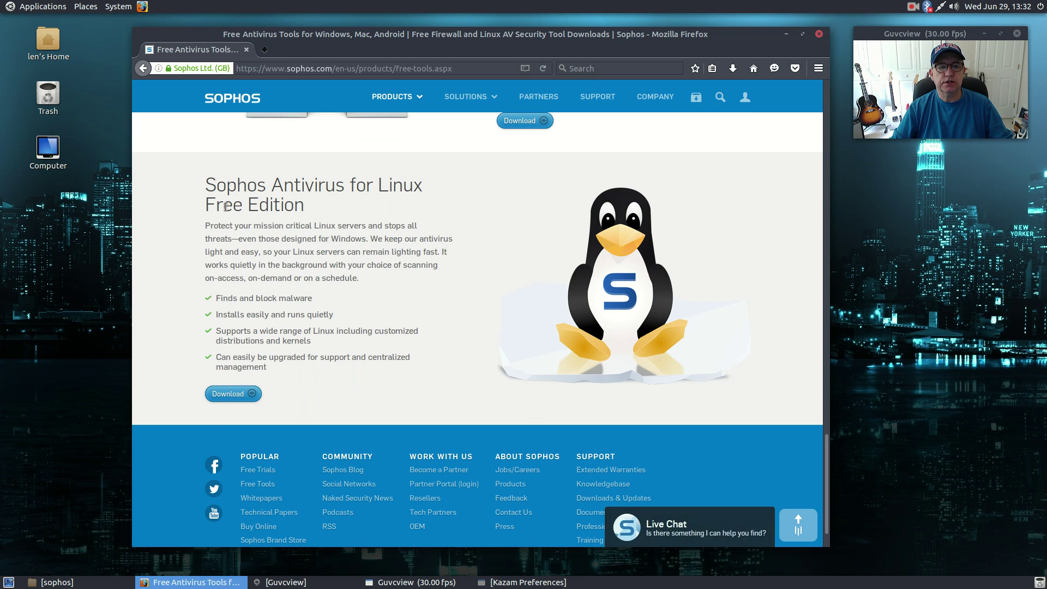
click(232, 395)
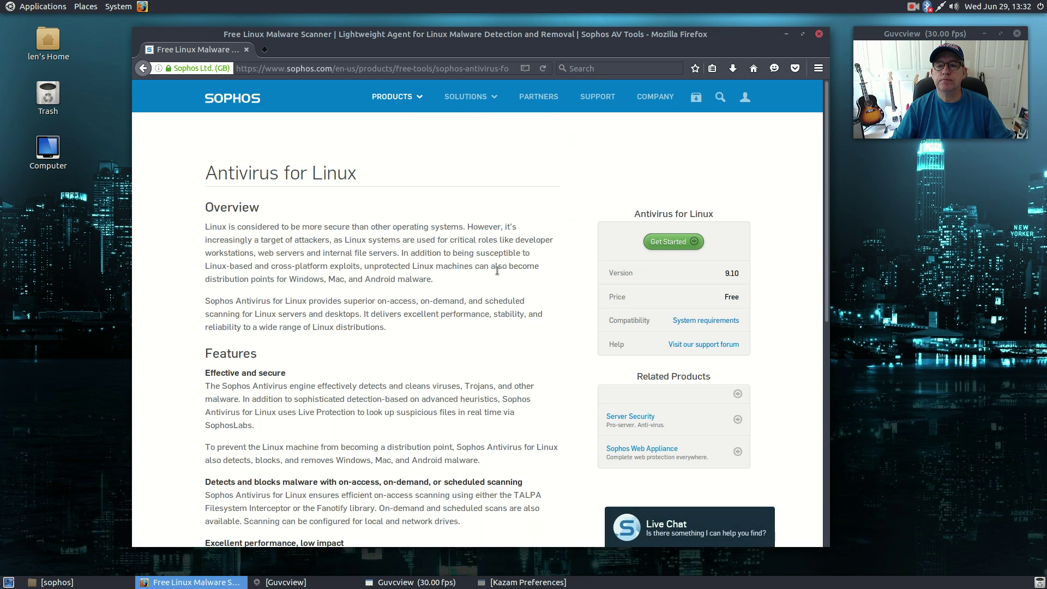
Step: Open the Antivirus for Linux download form, review its required fields, and minimize the browser
click(672, 244)
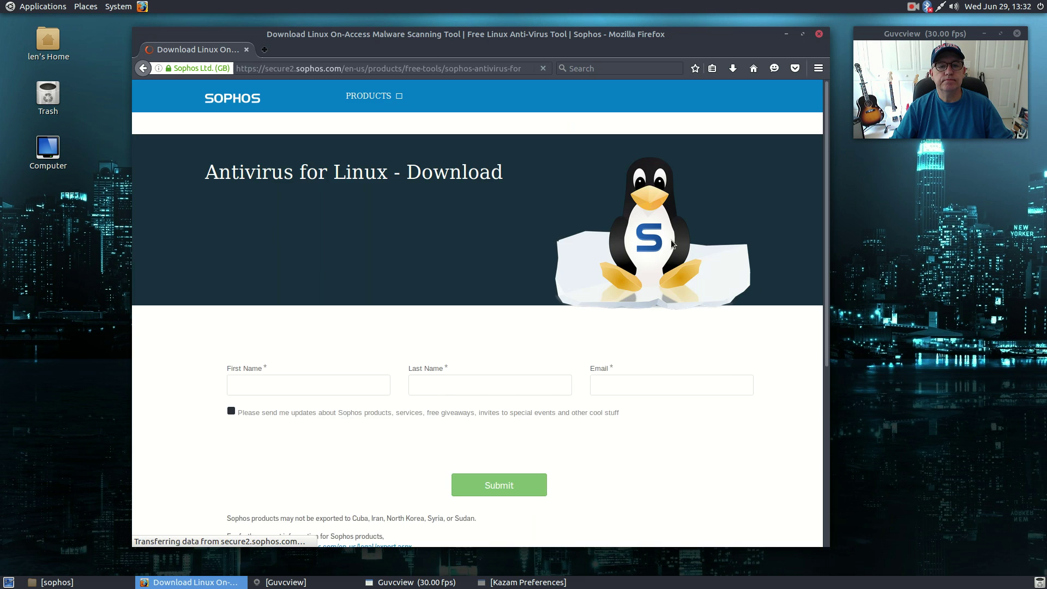
scroll(316, 397, down, 3)
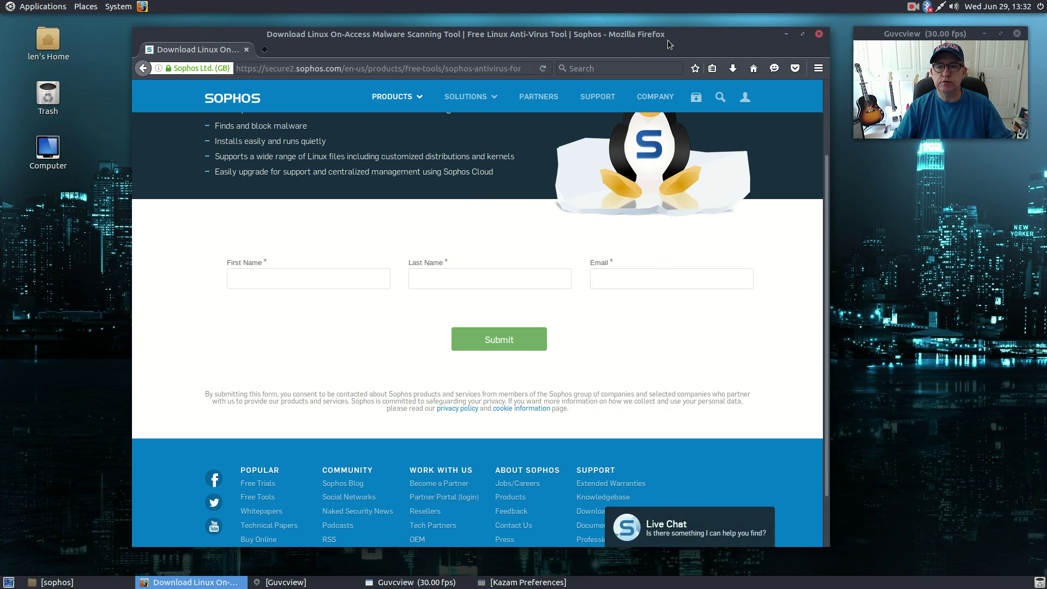
click(787, 35)
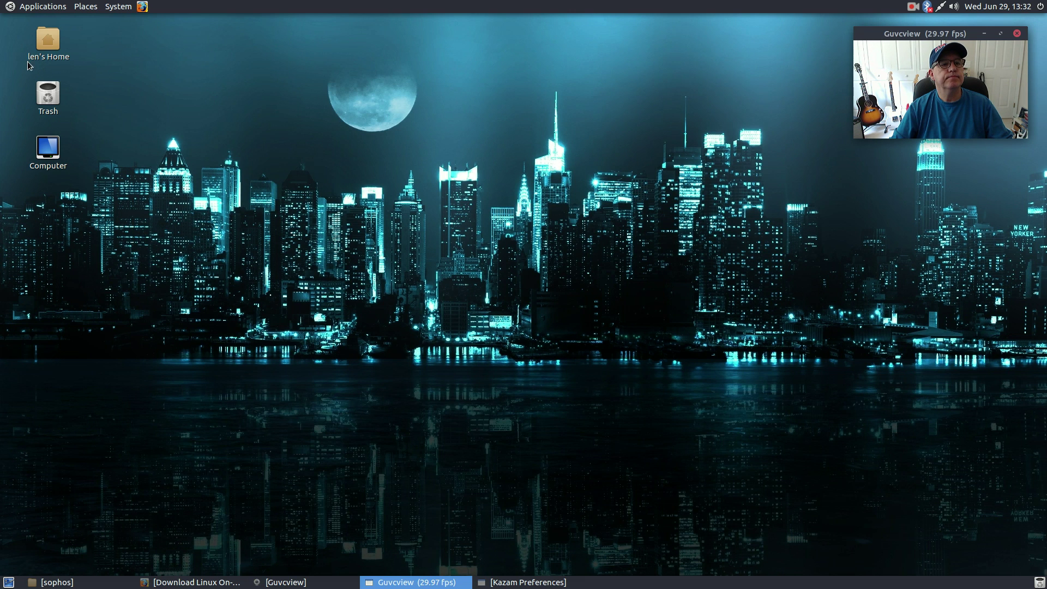
Step: Open the home folder, look into Downloads, and open the sophos folder that holds the downloaded archive
double_click(40, 41)
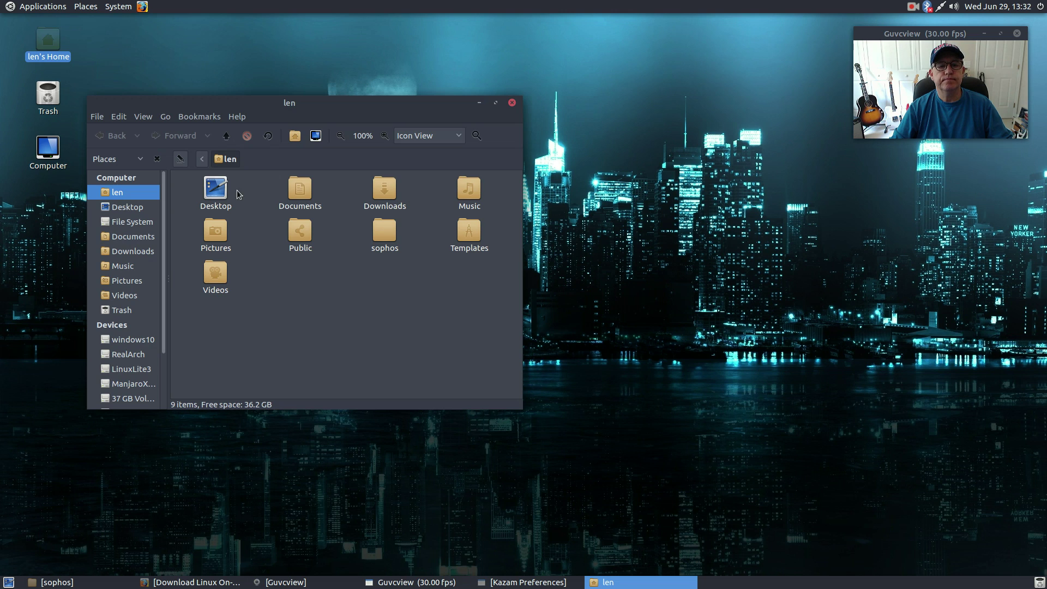
double_click(371, 192)
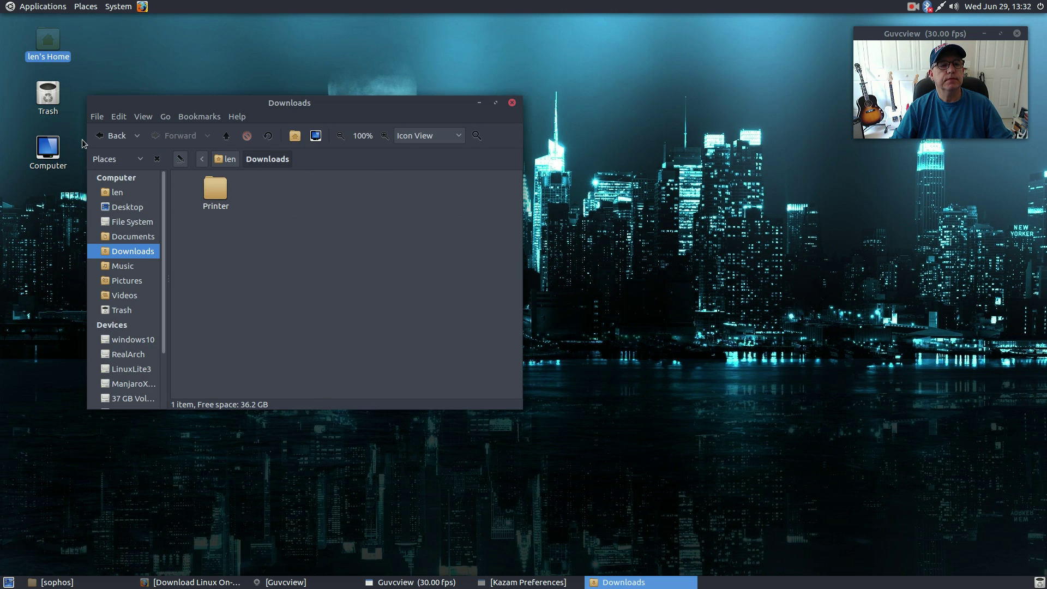
click(110, 135)
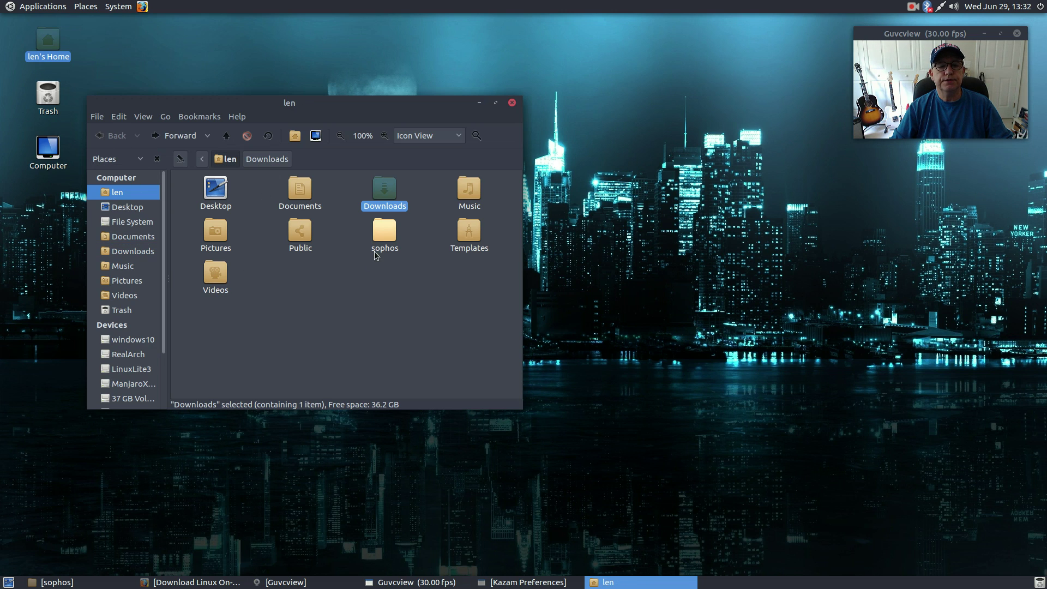
double_click(384, 231)
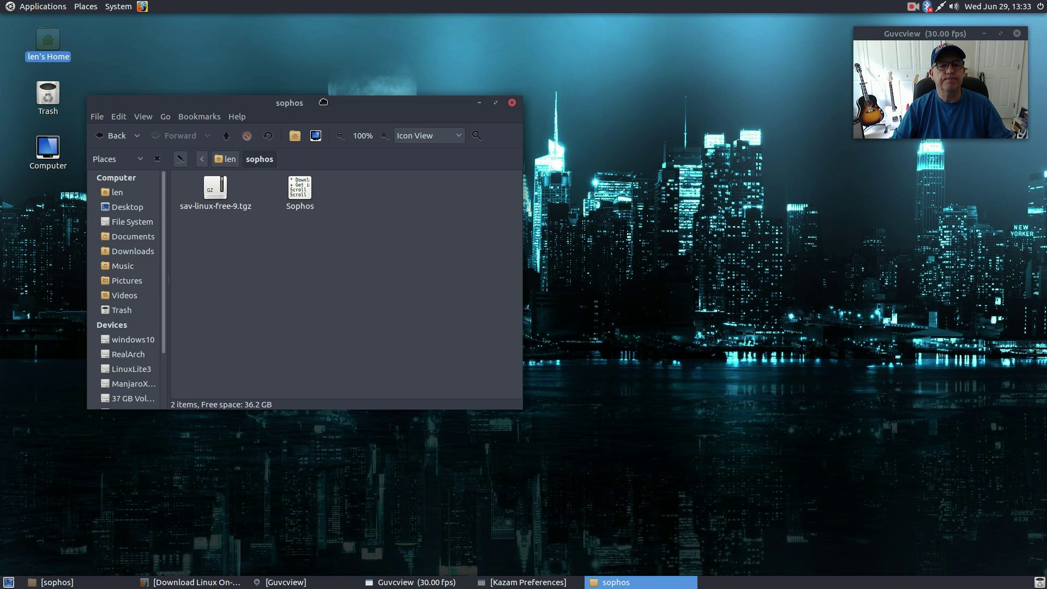
Step: Reposition the sophos folder window, open MATE Terminal, and move it clear of the folder's files
drag(323, 102, 531, 155)
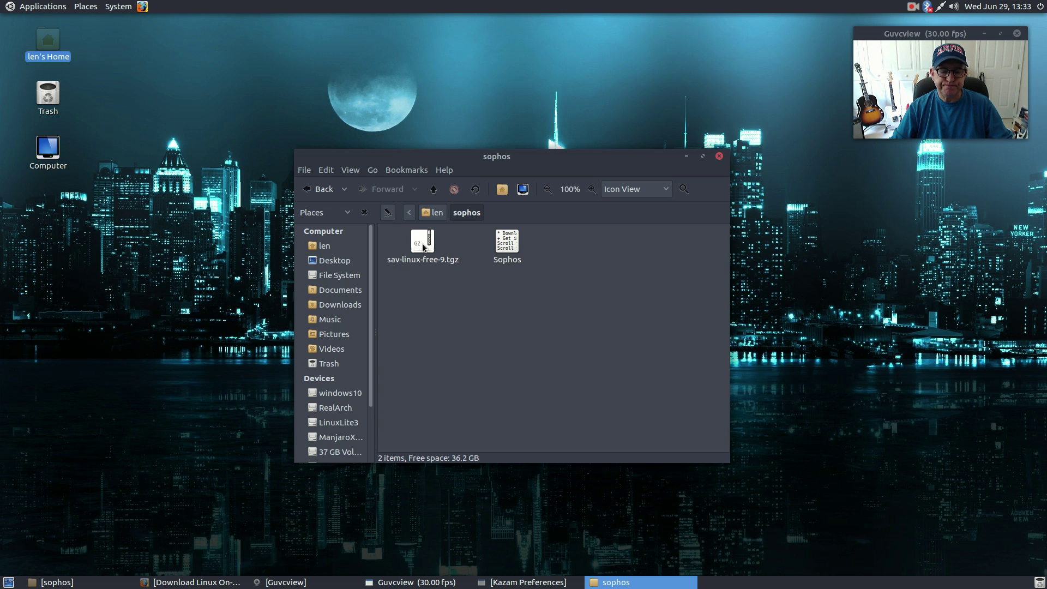
drag(534, 162, 578, 65)
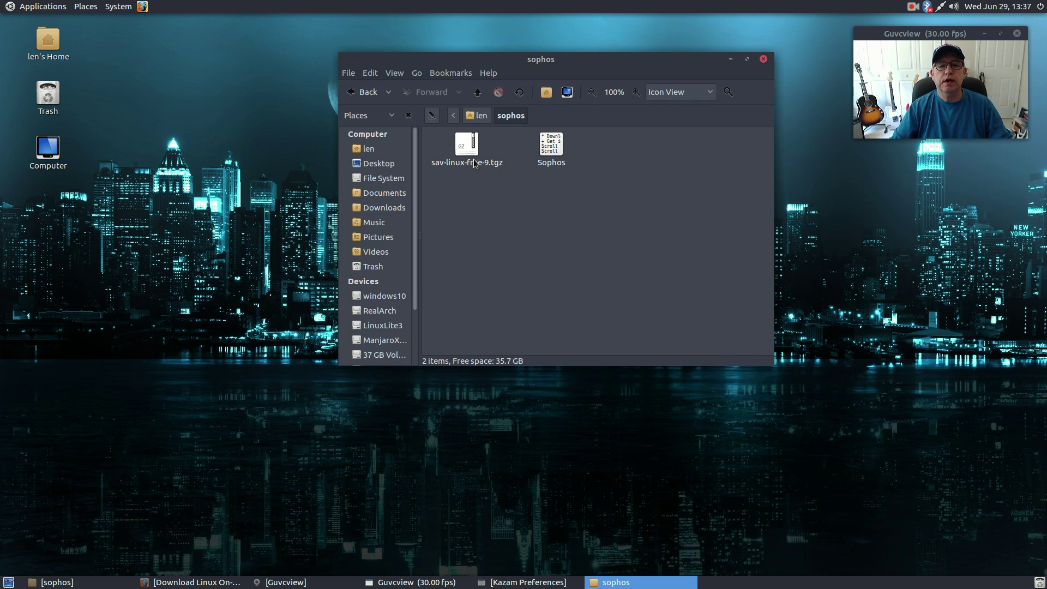
click(45, 8)
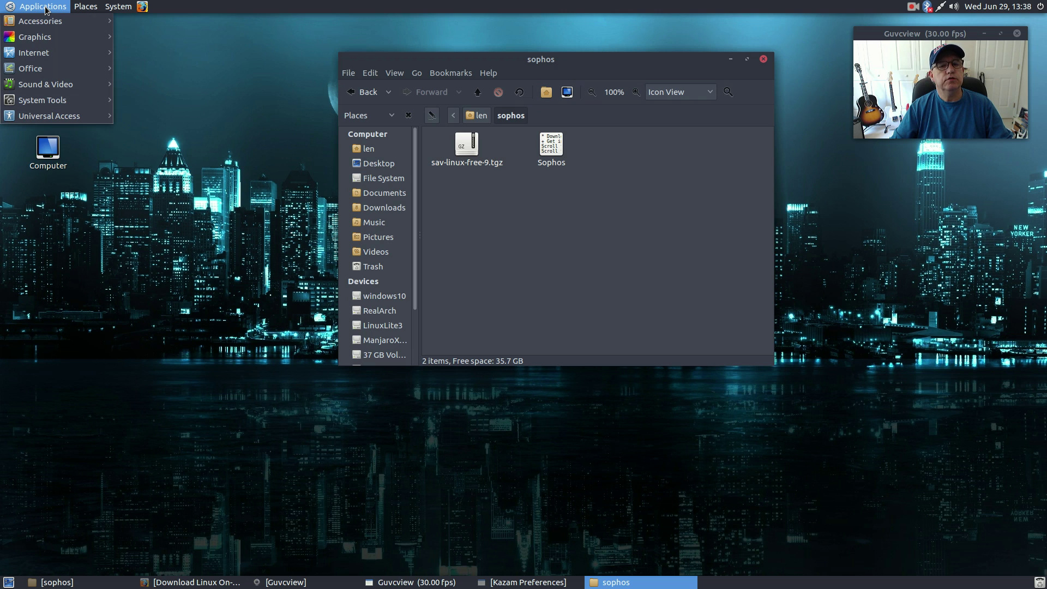
mouse_move(55, 101)
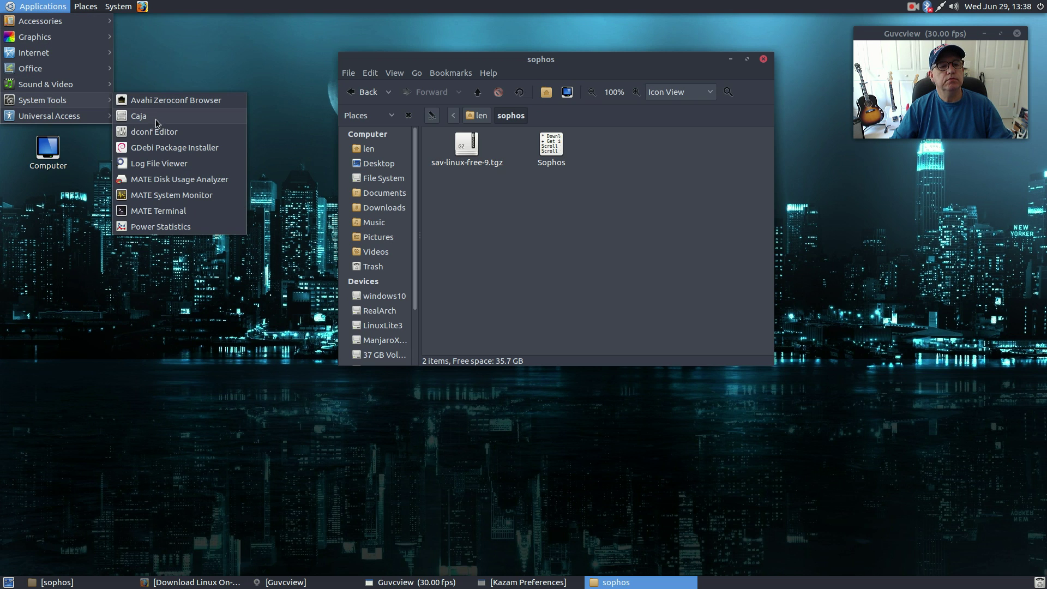
click(150, 216)
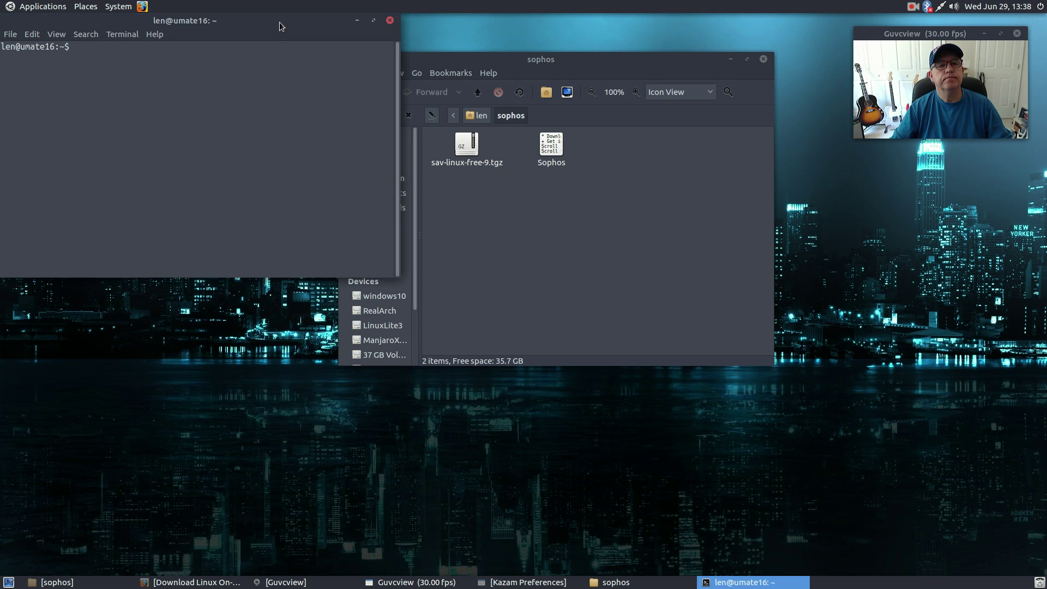
drag(279, 22, 316, 293)
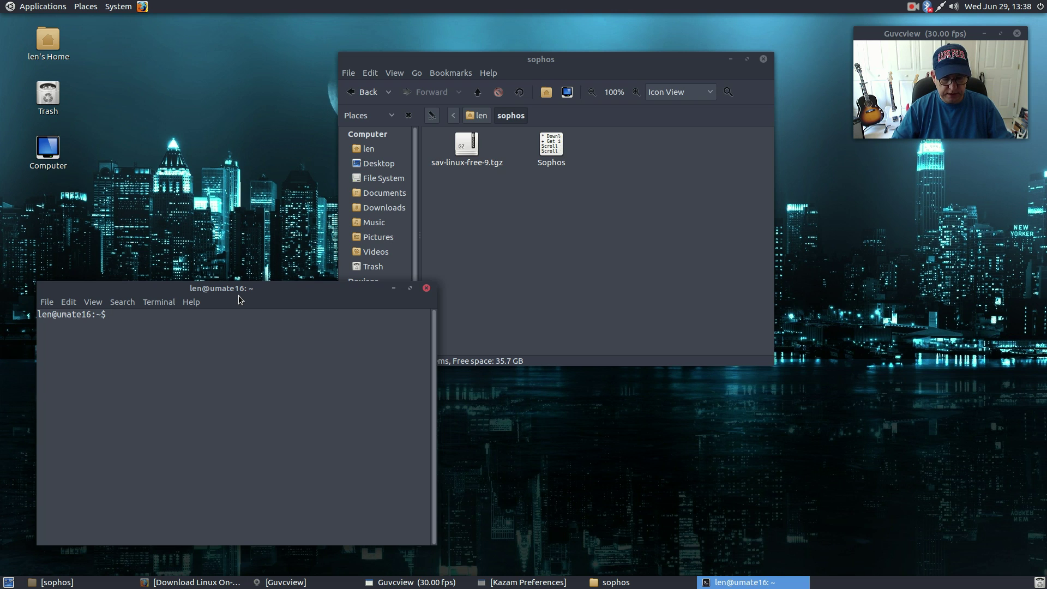
Step: Change the terminal's working directory to sophos and list its contents with ls
text(cd sophos)
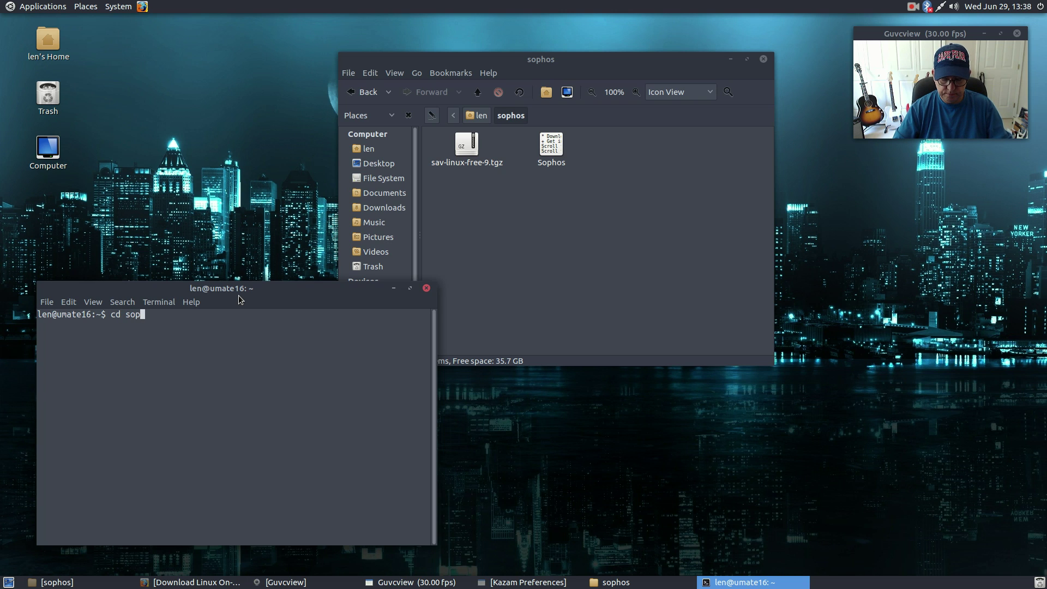
key(Return)
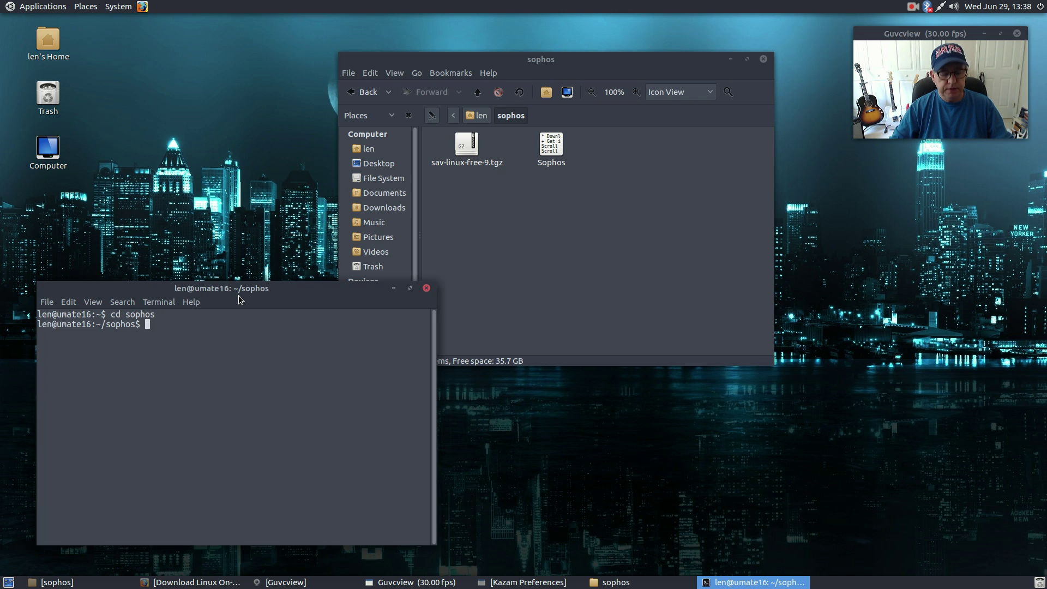
text(ls)
key(Return)
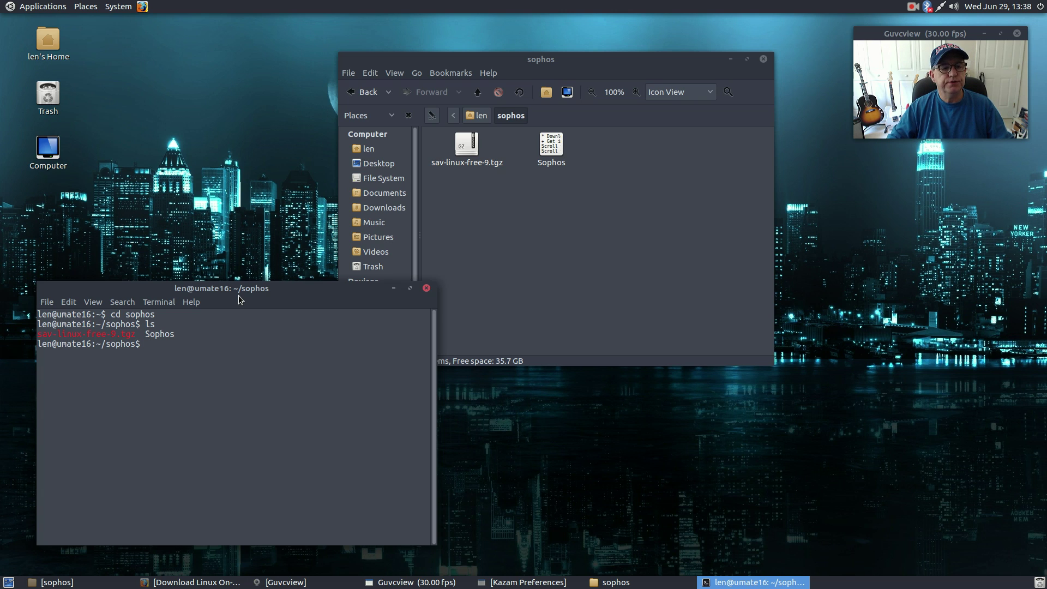
Step: Extract the archive with tar -zxvf sav-linux-free-9.tgz and change into the extracted sophos-av directory
text(tar -zxvf sav-linux-free-9.tgz)
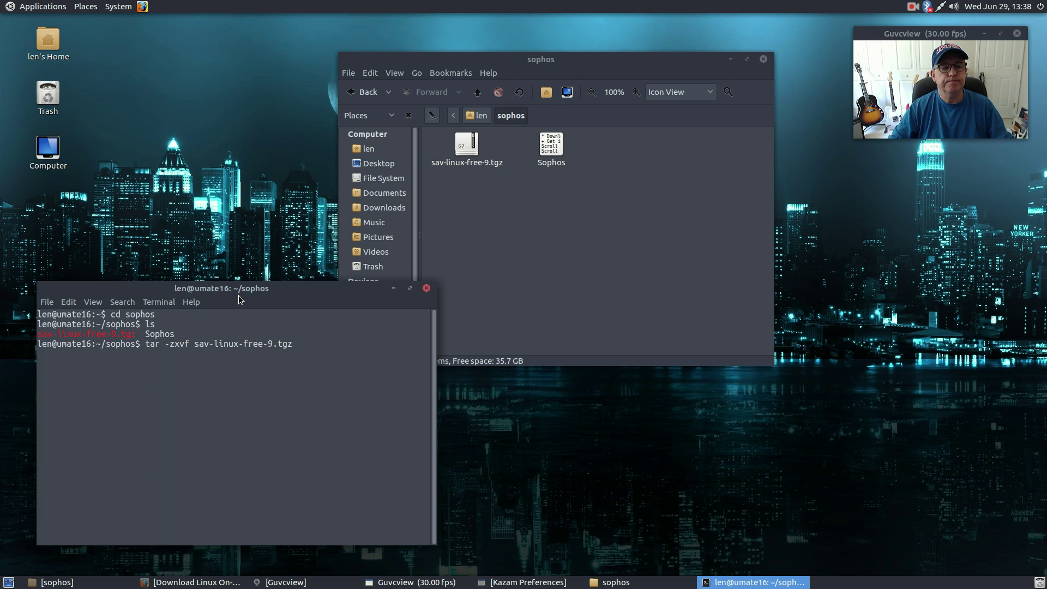
key(Return)
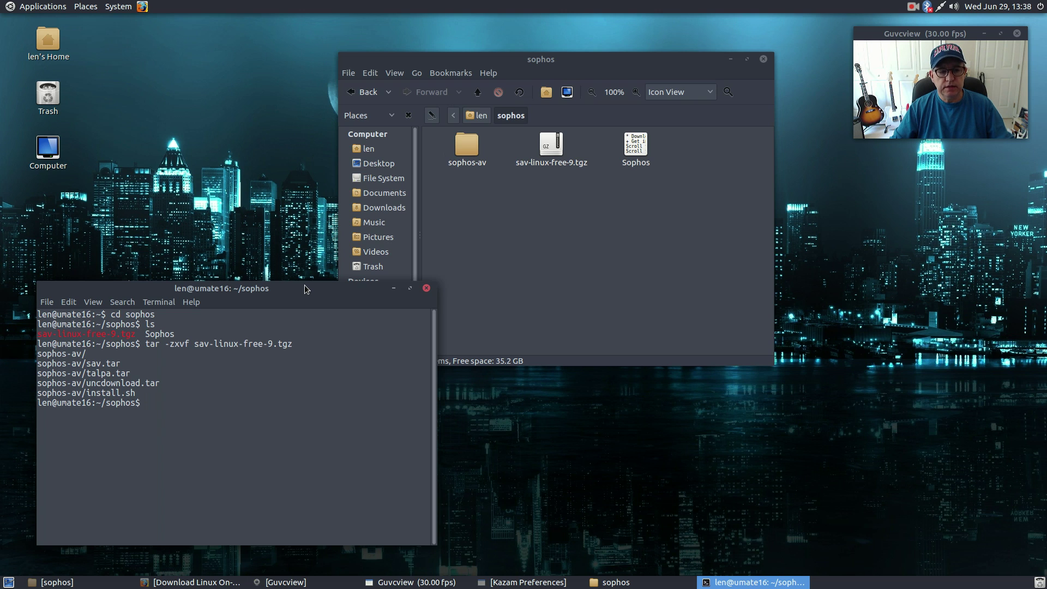
text(cd so)
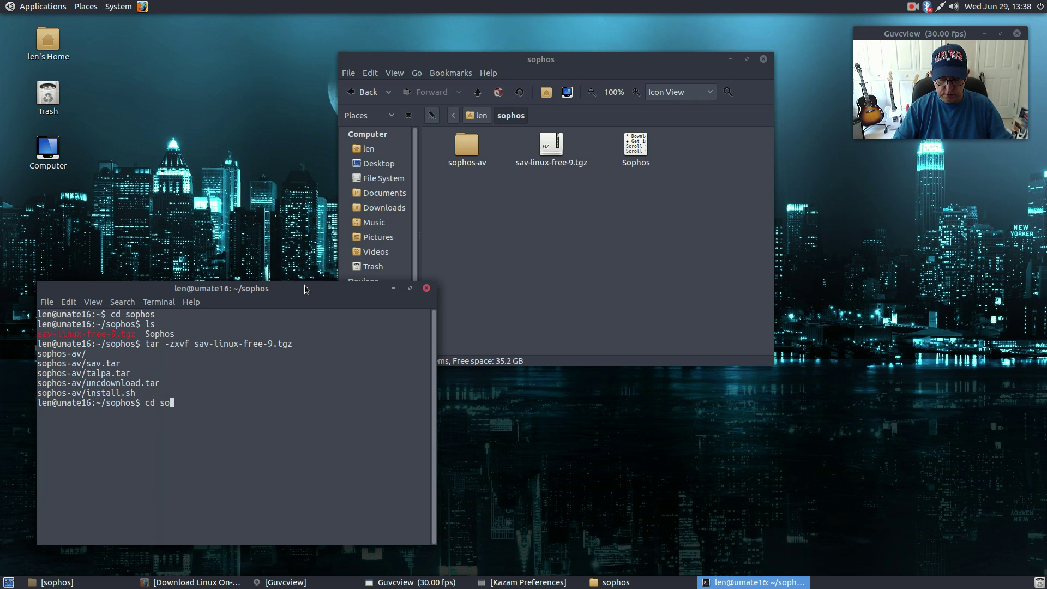
text(phos-av)
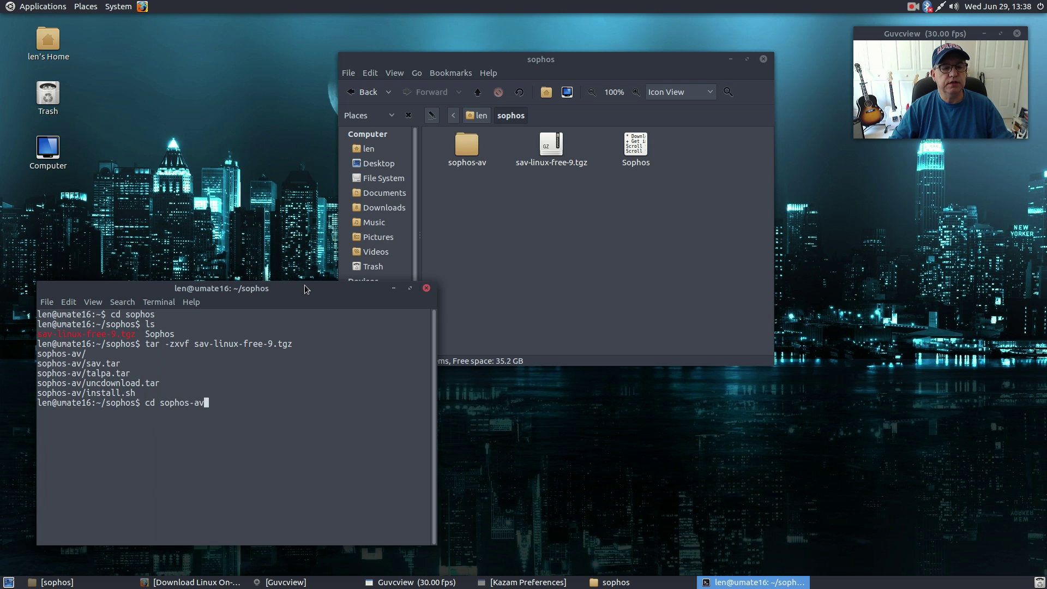
key(Return)
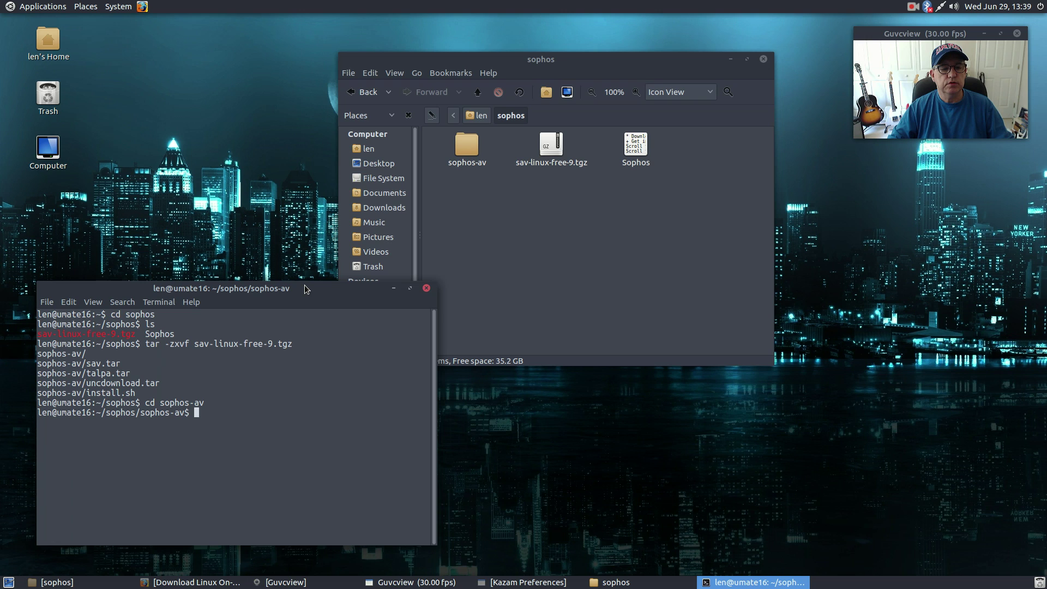
Step: Recall and run sudo sh install.sh to start the Sophos installer, and enter the sudo password
key(Up)
key(Up)
key(Up)
key(Up)
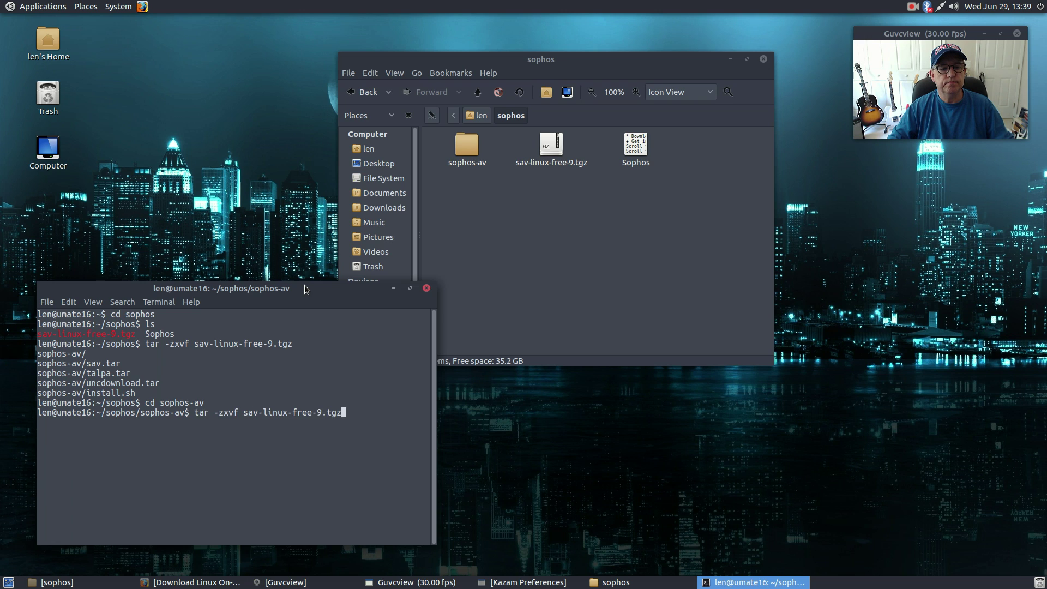
key(Down)
key(Down)
key(Up)
key(Up)
key(Up)
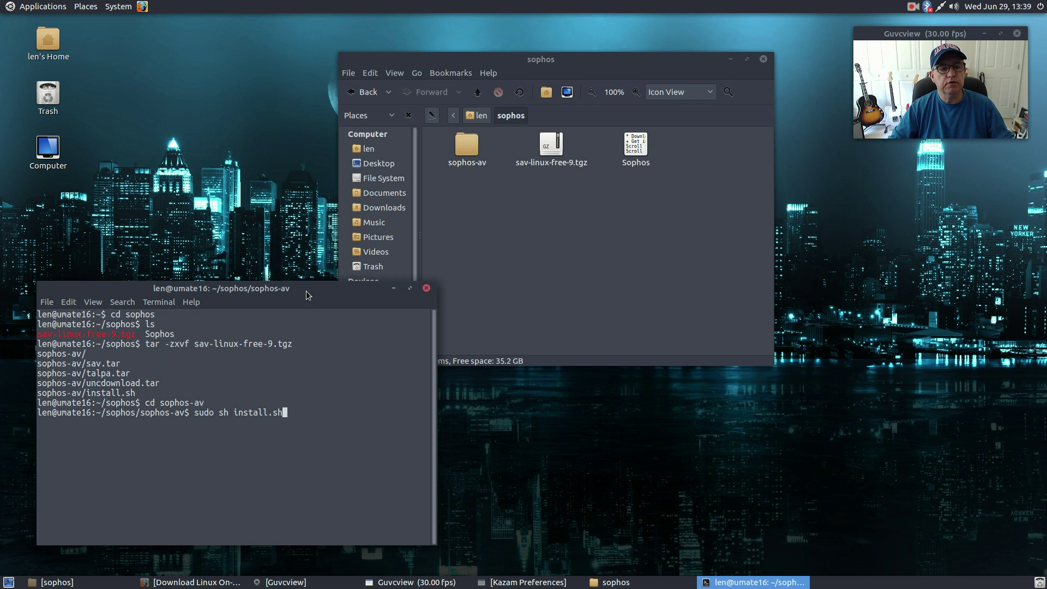
key(Return)
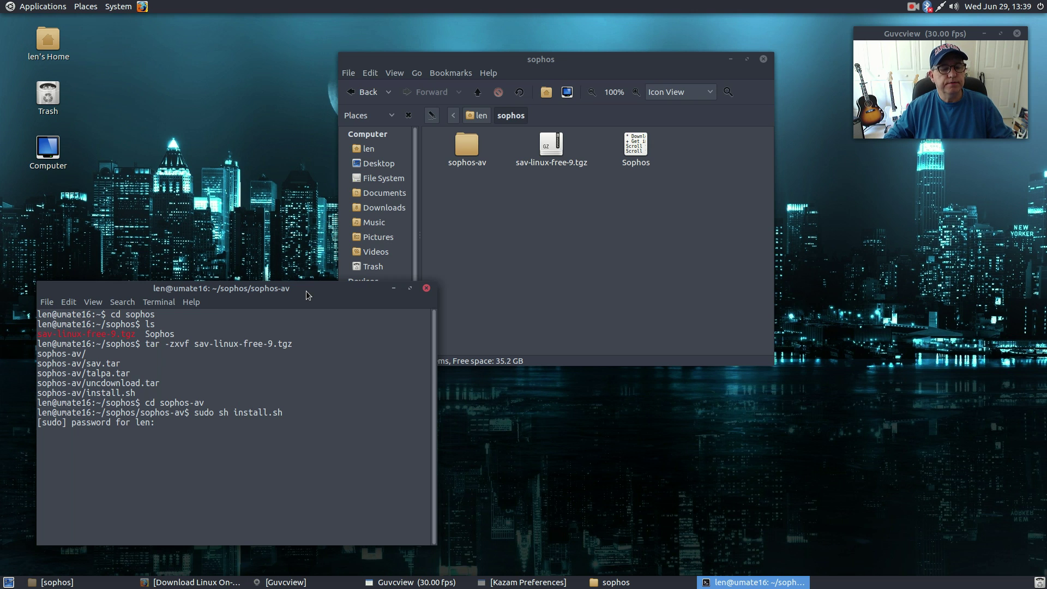
key(Return)
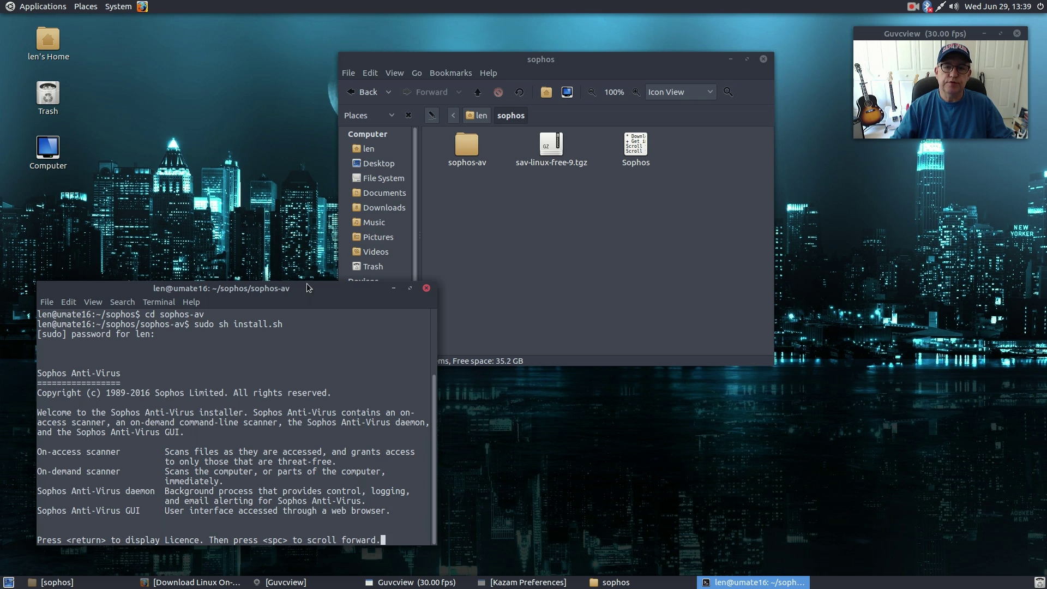
Step: Close the sophos folder window, then enlarge and reposition the terminal for reading the installer output
drag(338, 289, 756, 295)
click(764, 60)
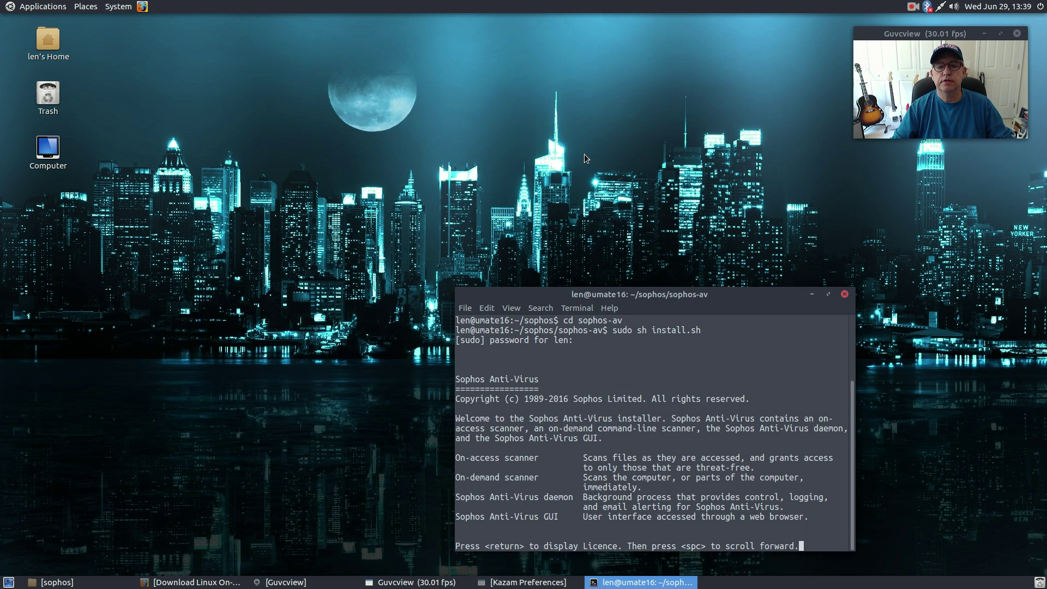
drag(458, 292, 191, 40)
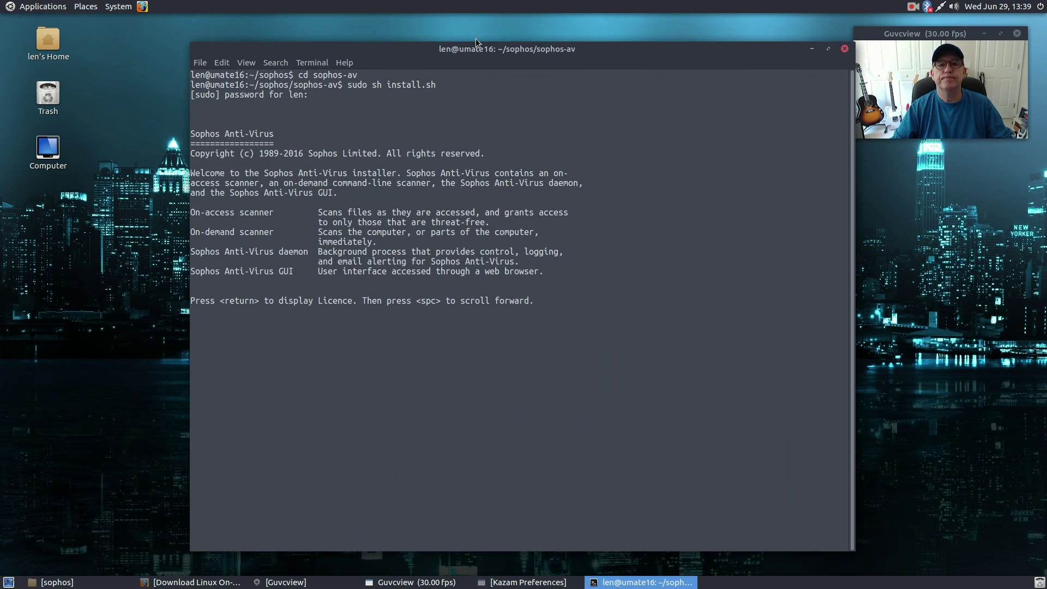
drag(580, 56, 499, 46)
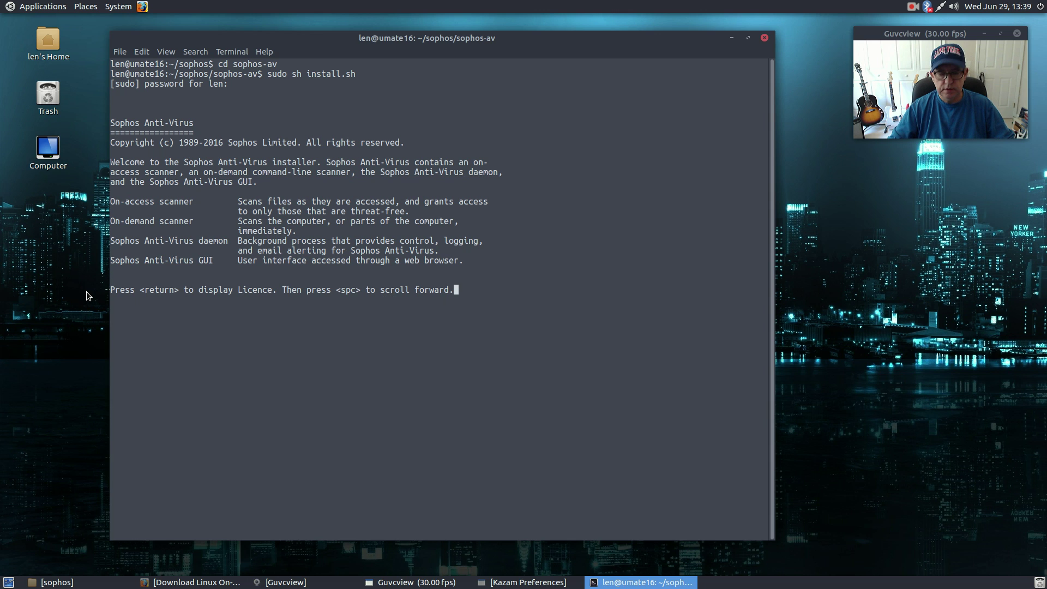
Step: Display the Sophos licence, page through to its end, and accept it with y
key(Return)
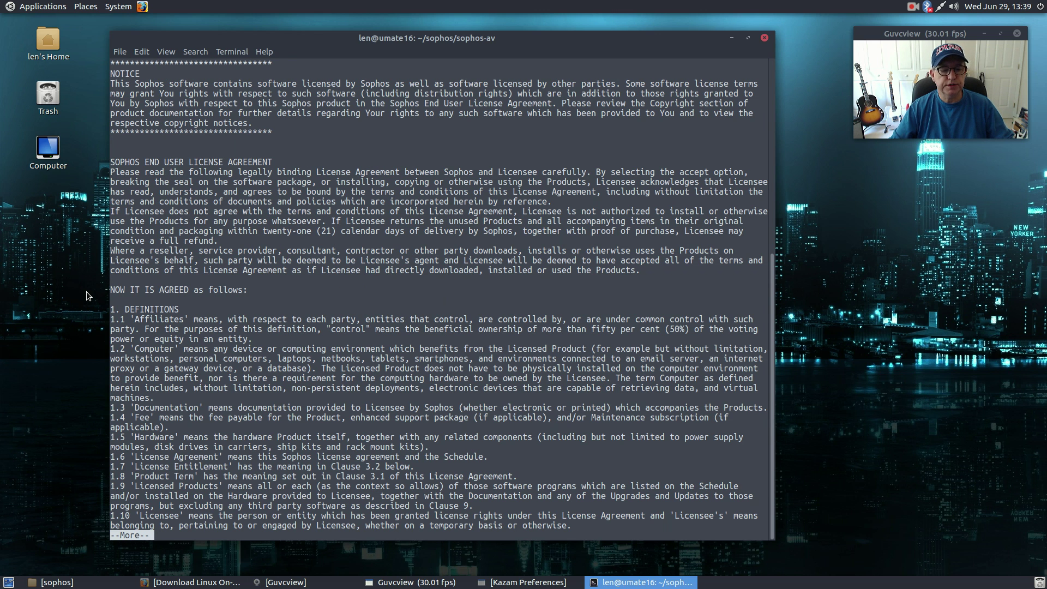
key(space)
key(space)
key(space)
key(space)
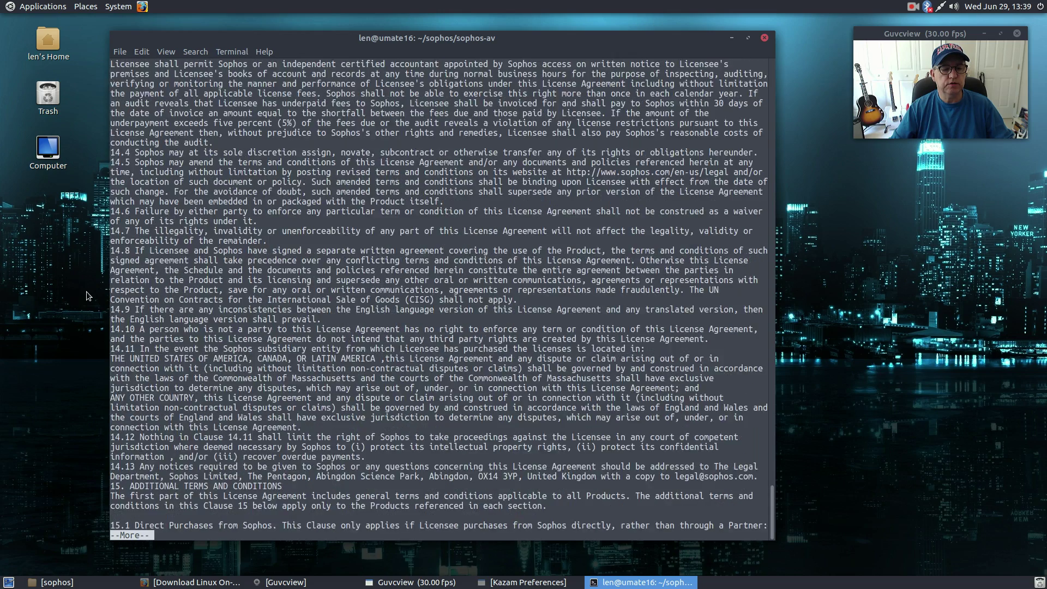
key(space)
key(space)
key(space)
key(space)
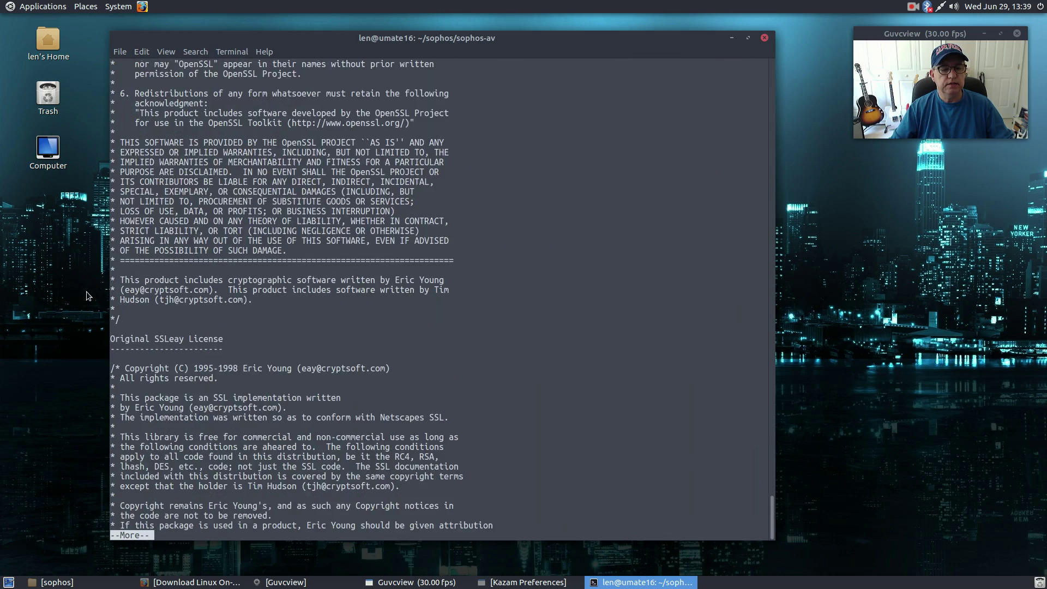
key(space)
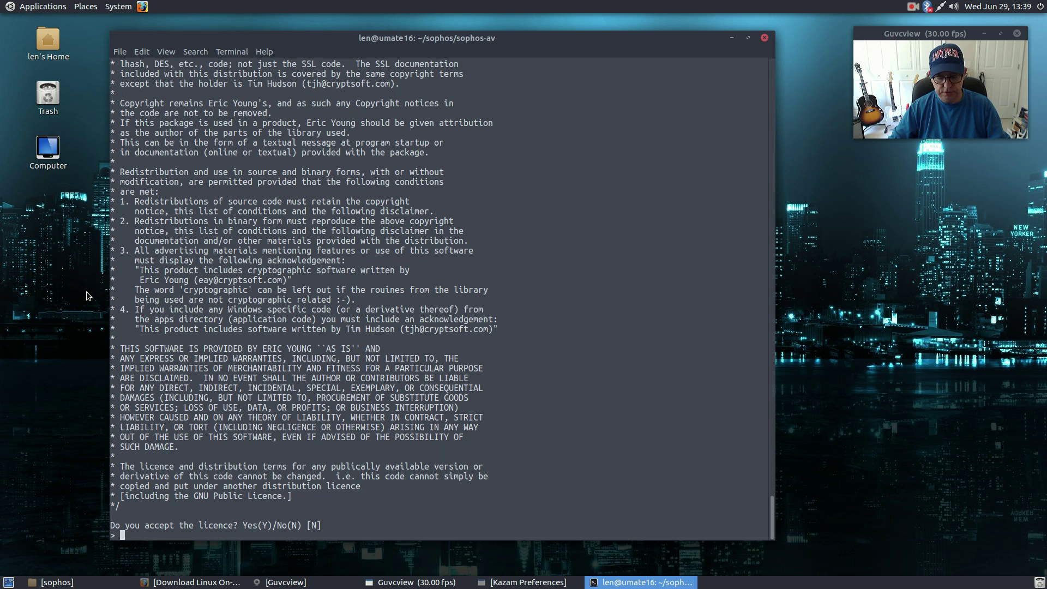
text(y)
key(Return)
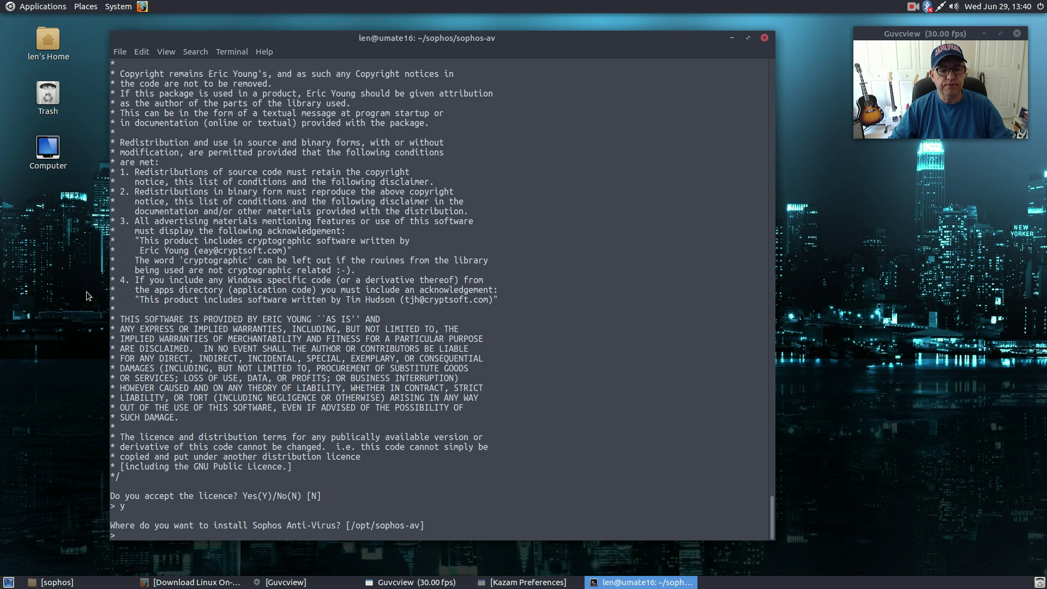
Step: Keep the default install location /opt/sophos-av and enable on-access scanning with y
key(Return)
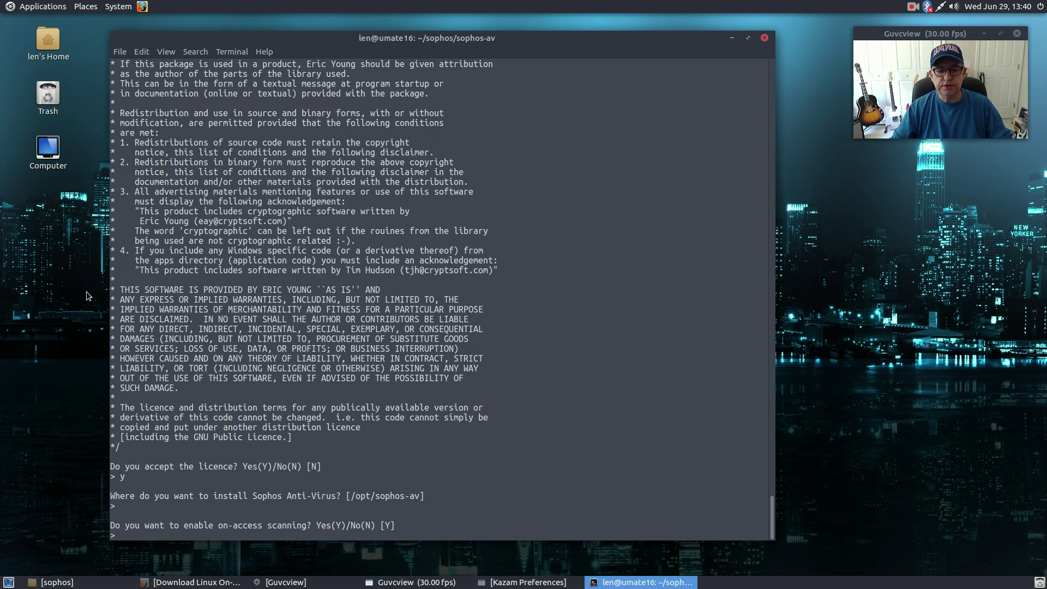
text(y)
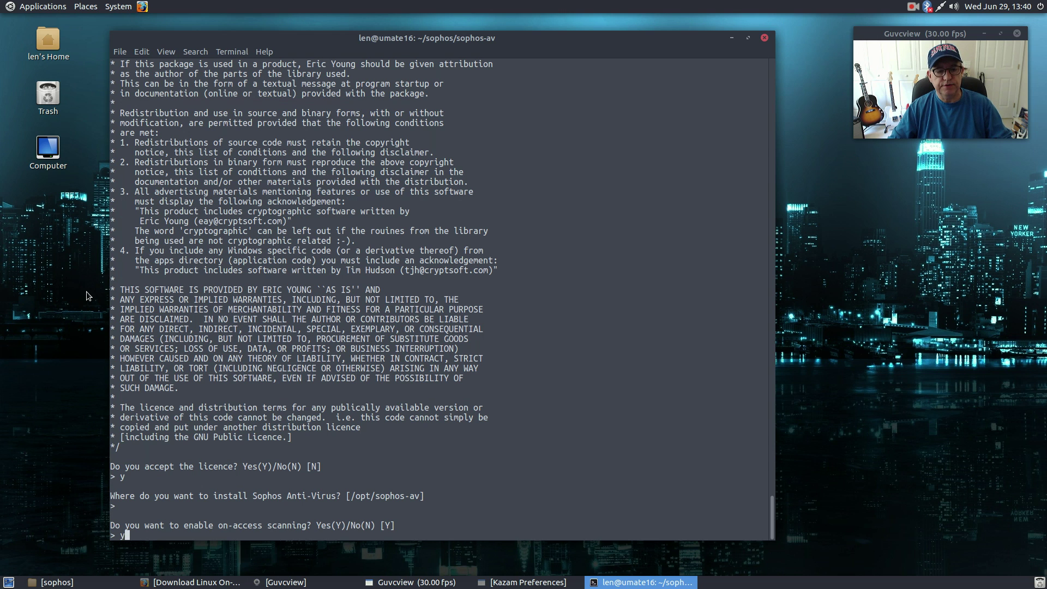
key(Return)
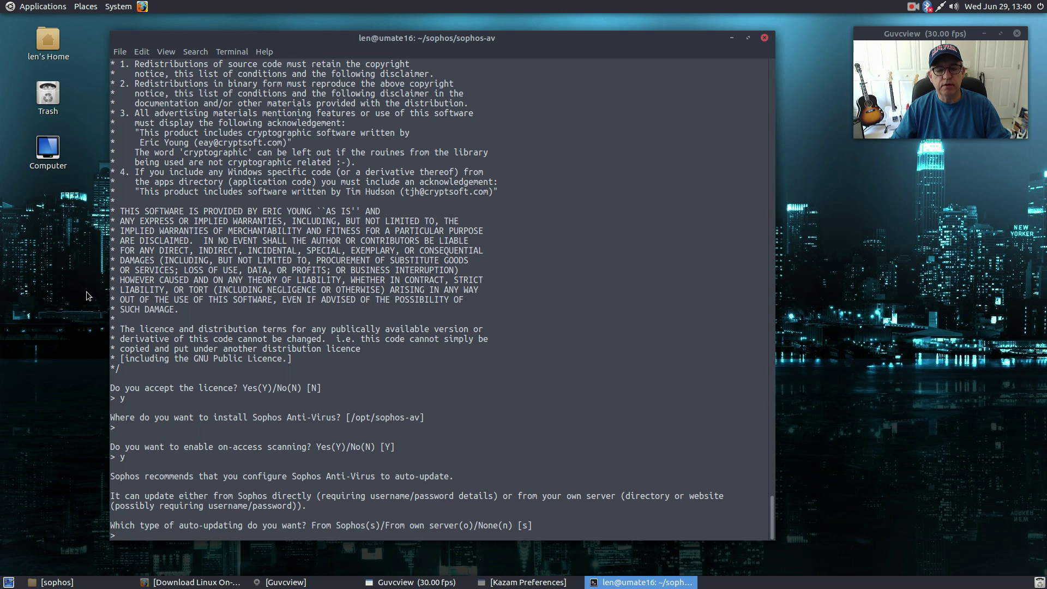
Step: Choose auto-updating from Sophos (s) and select the Free (f) version of SAV for Linux
text(s)
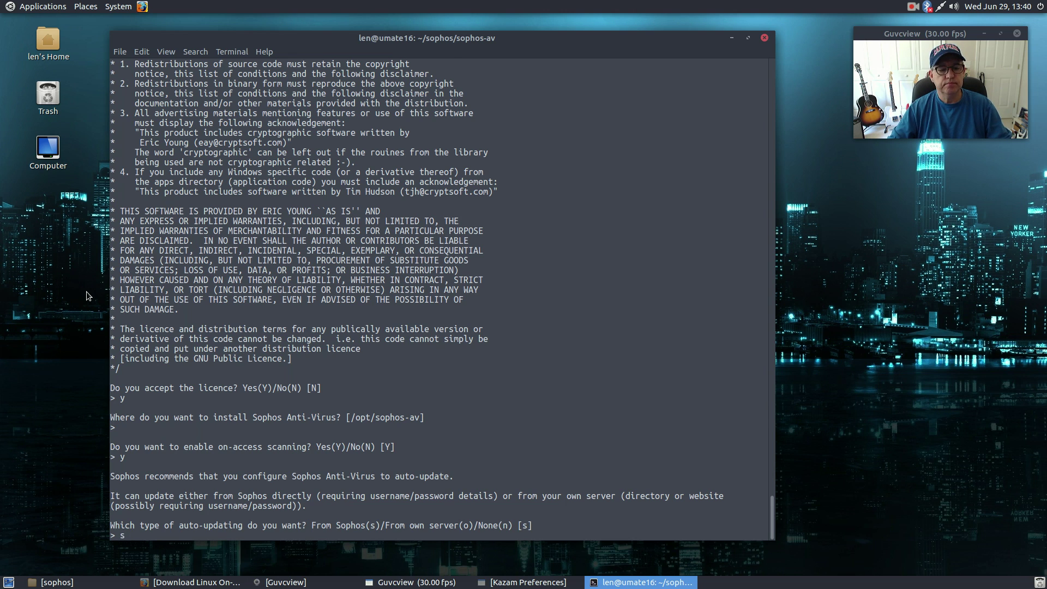
key(Return)
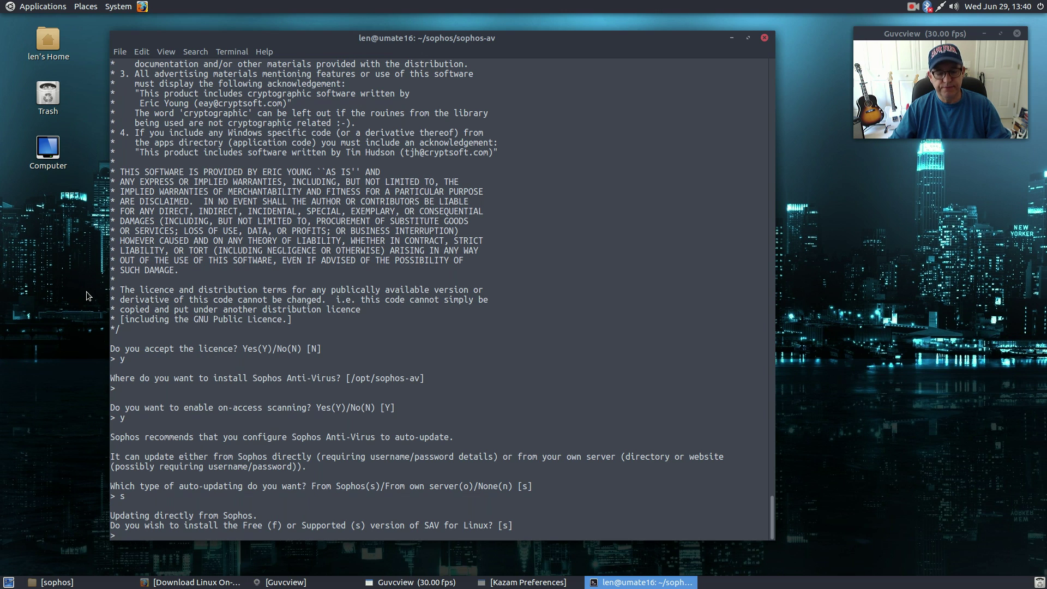
text(f)
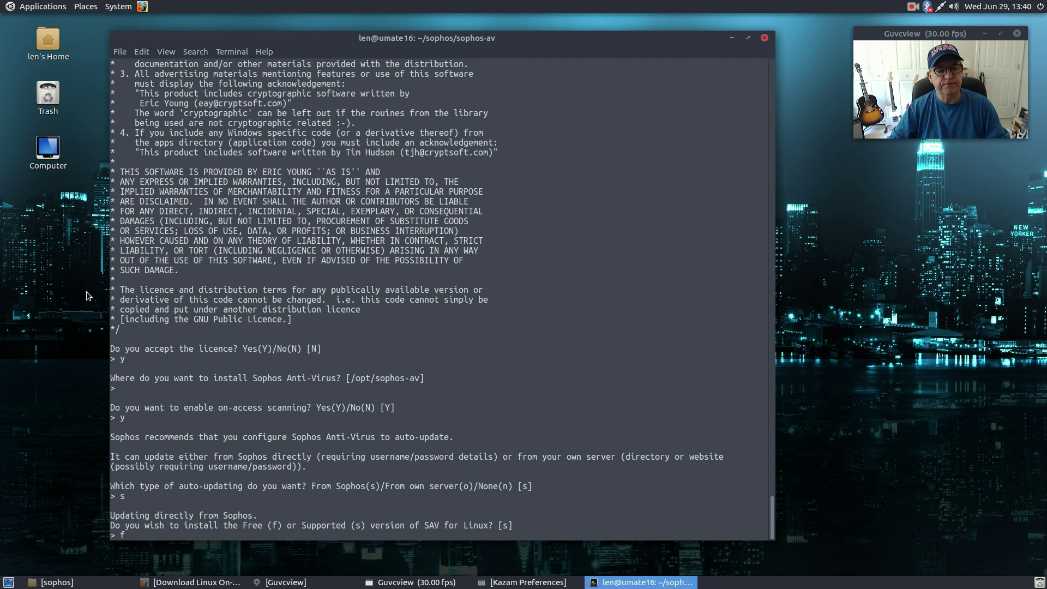
key(Return)
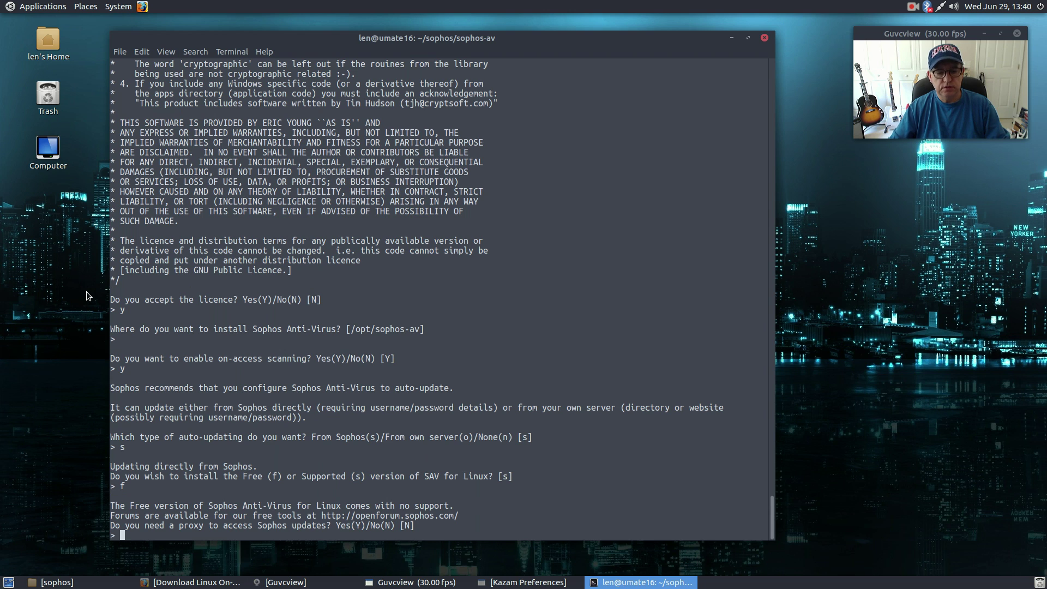
Step: Decline the proxy for Sophos updates with n, let the installation run, and return to the shell prompt
text(n)
key(Return)
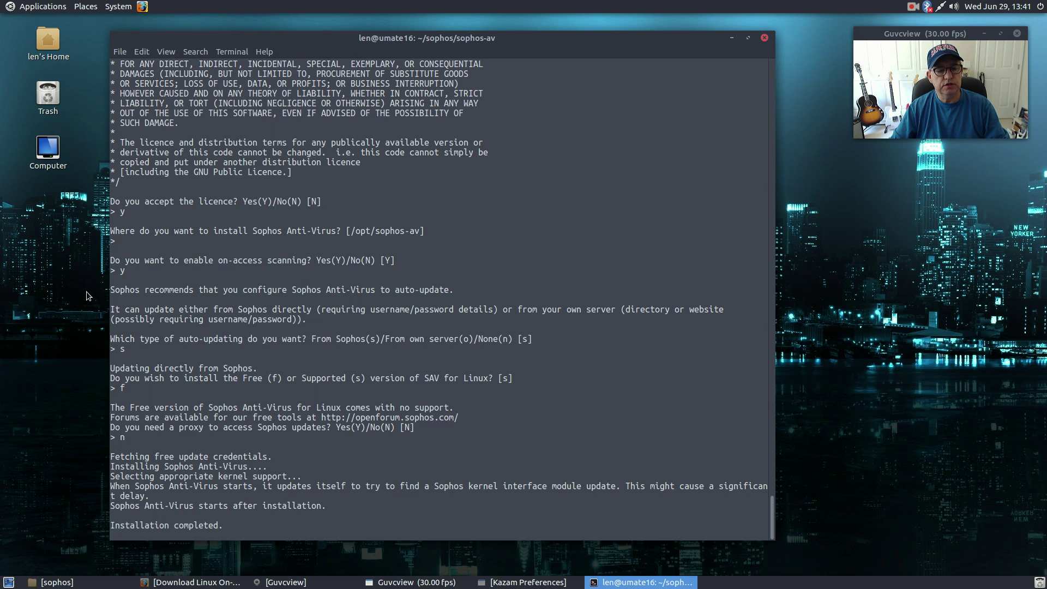
key(Return)
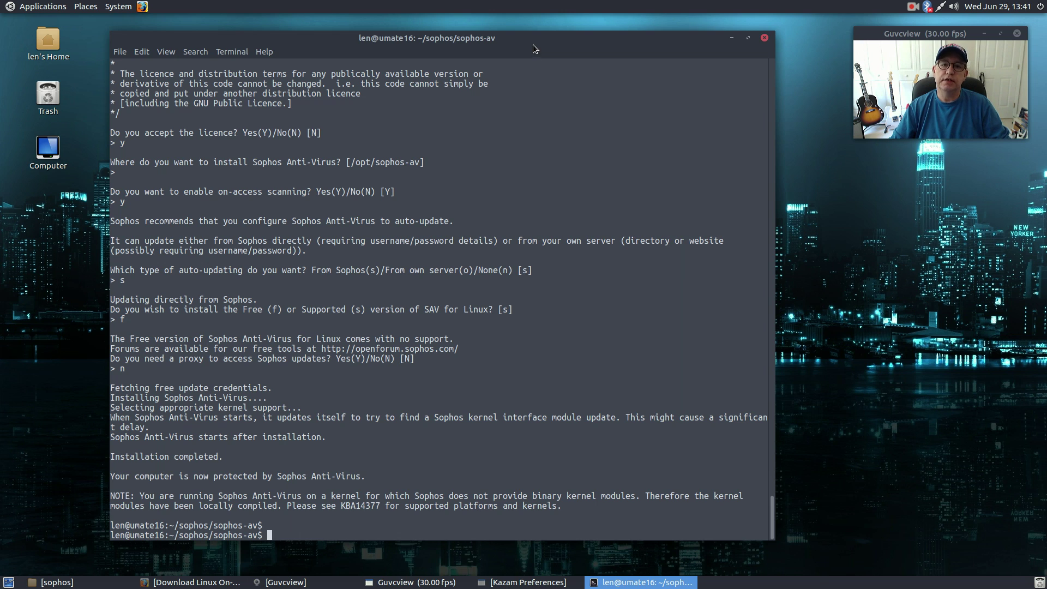
drag(533, 45, 574, 44)
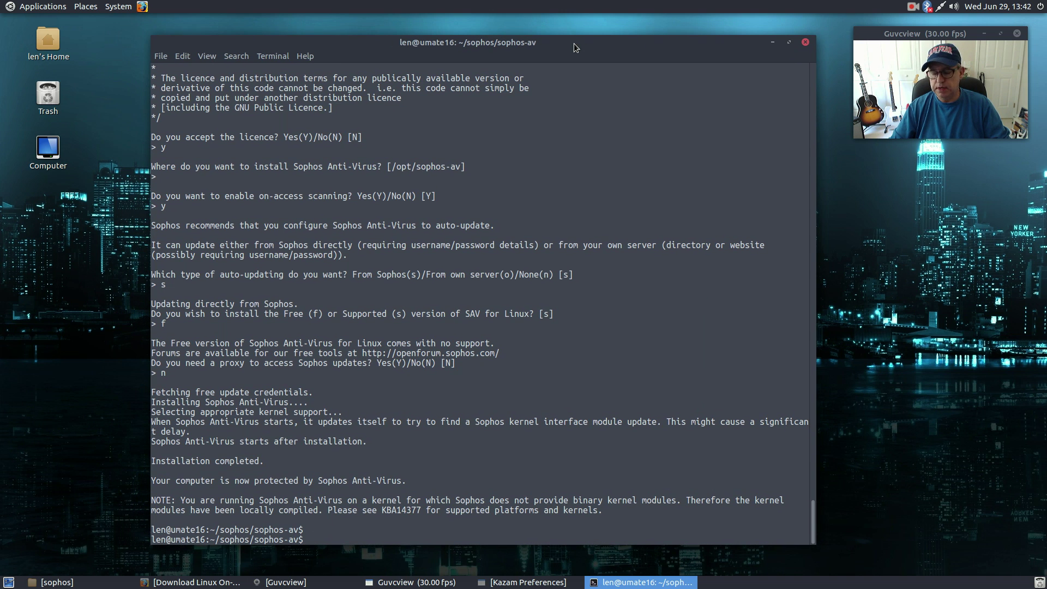